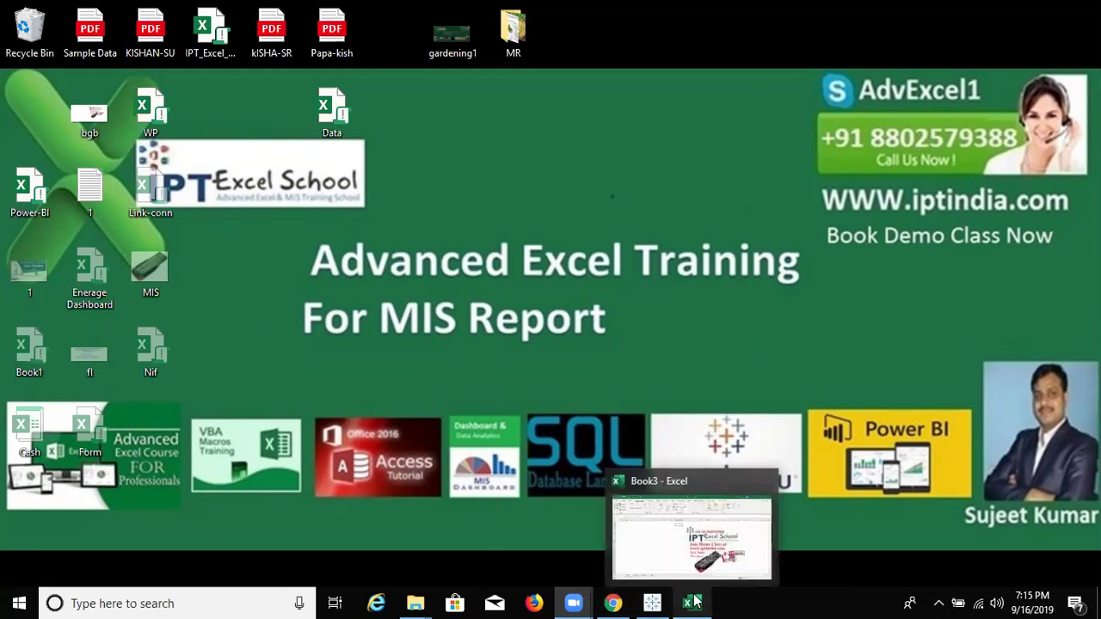
# Bring the Excel workbook forward and select cell A1
pyautogui.click(685, 571)
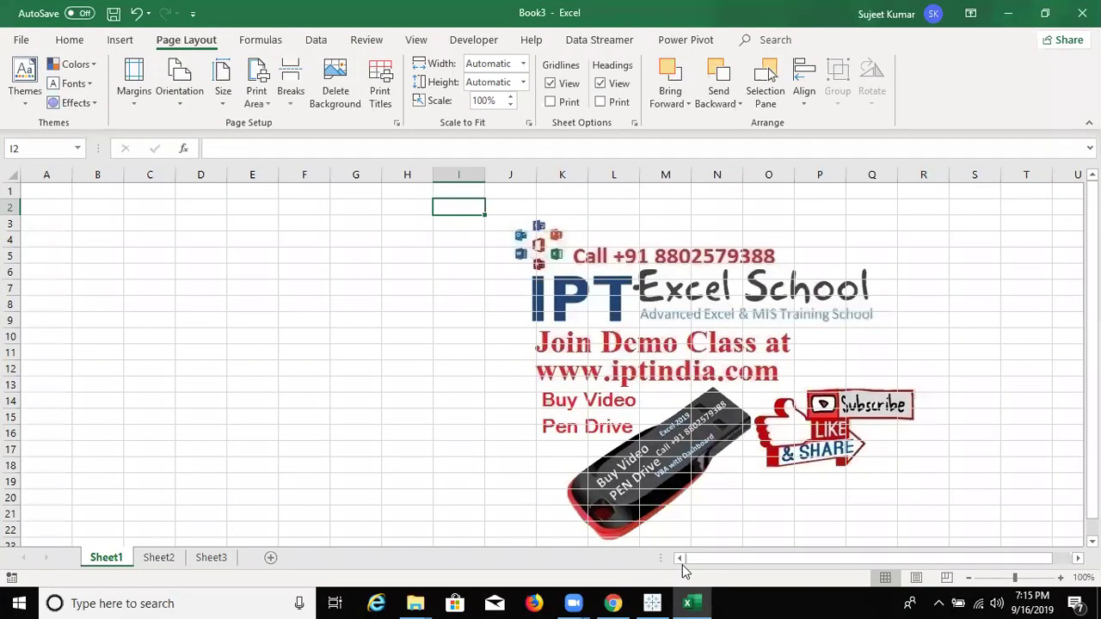
pyautogui.press('Home')
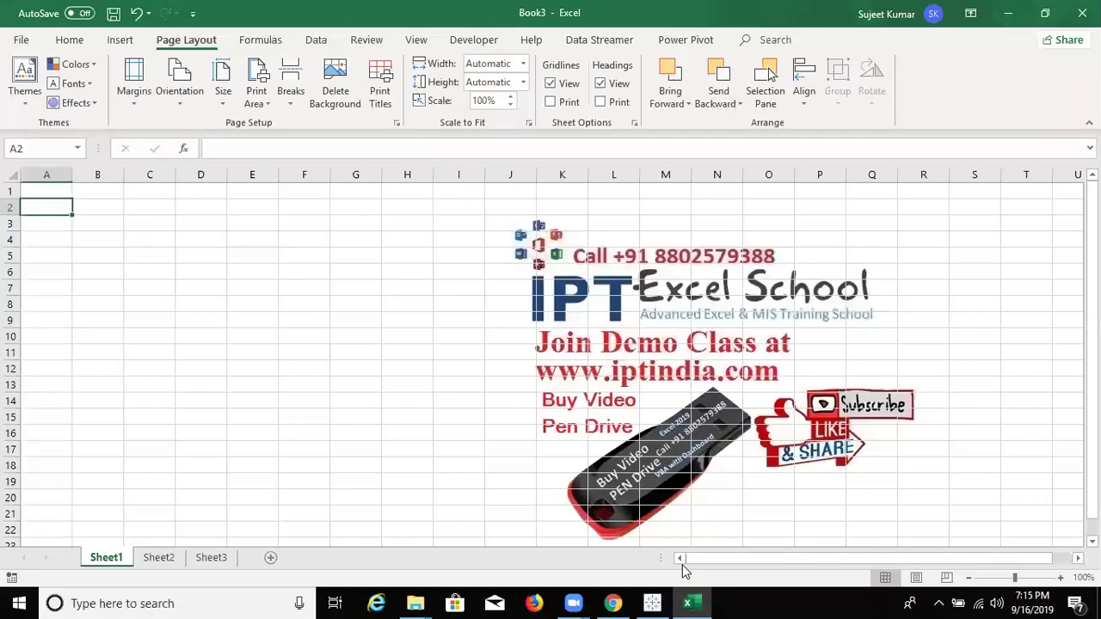
pyautogui.press('Up')
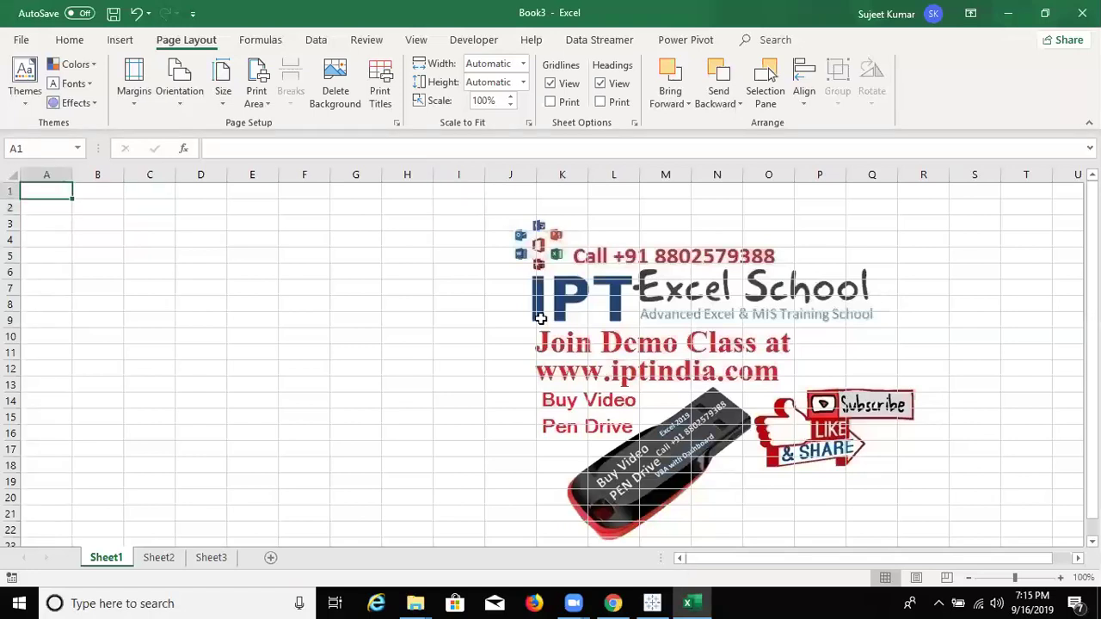
# Import the WP workbook through Data > Get Data > From File > From Workbook
pyautogui.click(119, 43)
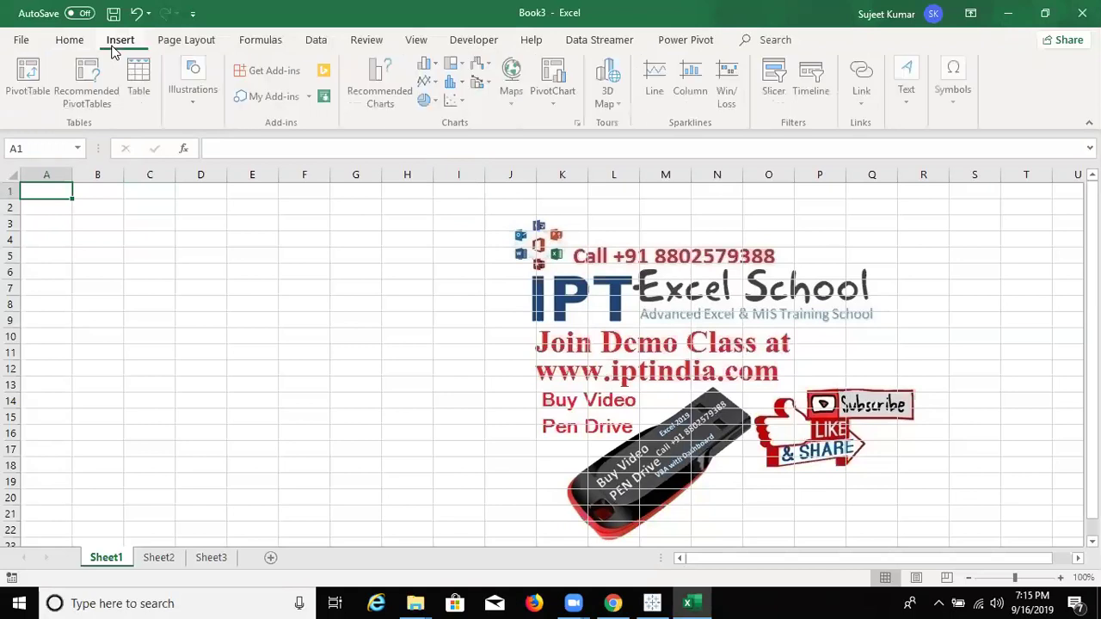
pyautogui.click(311, 43)
pyautogui.click(23, 82)
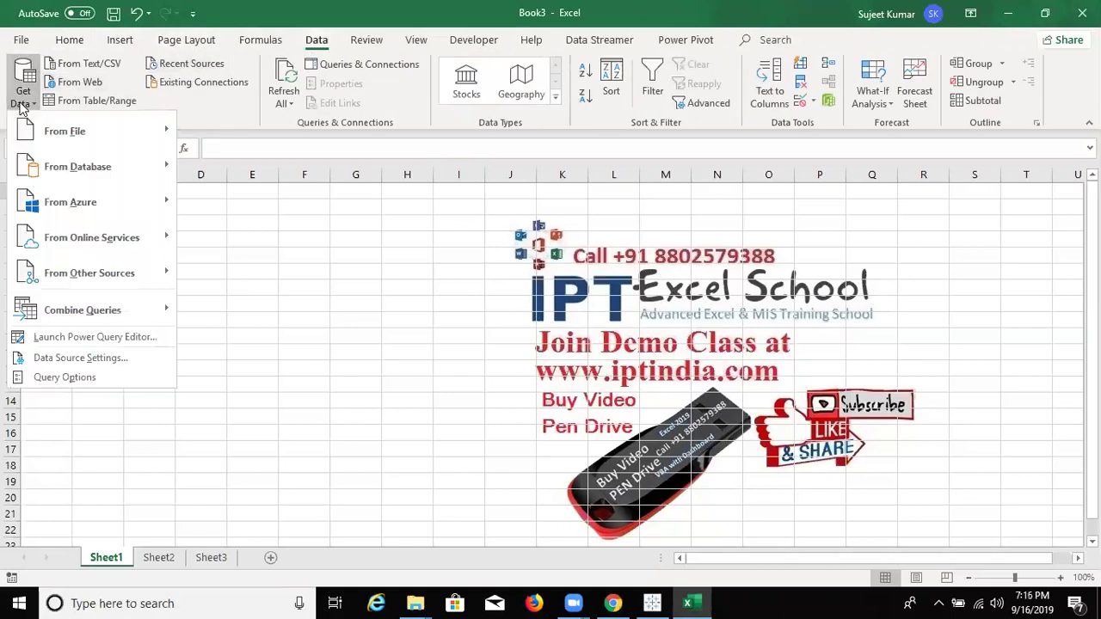
pyautogui.moveTo(65, 131)
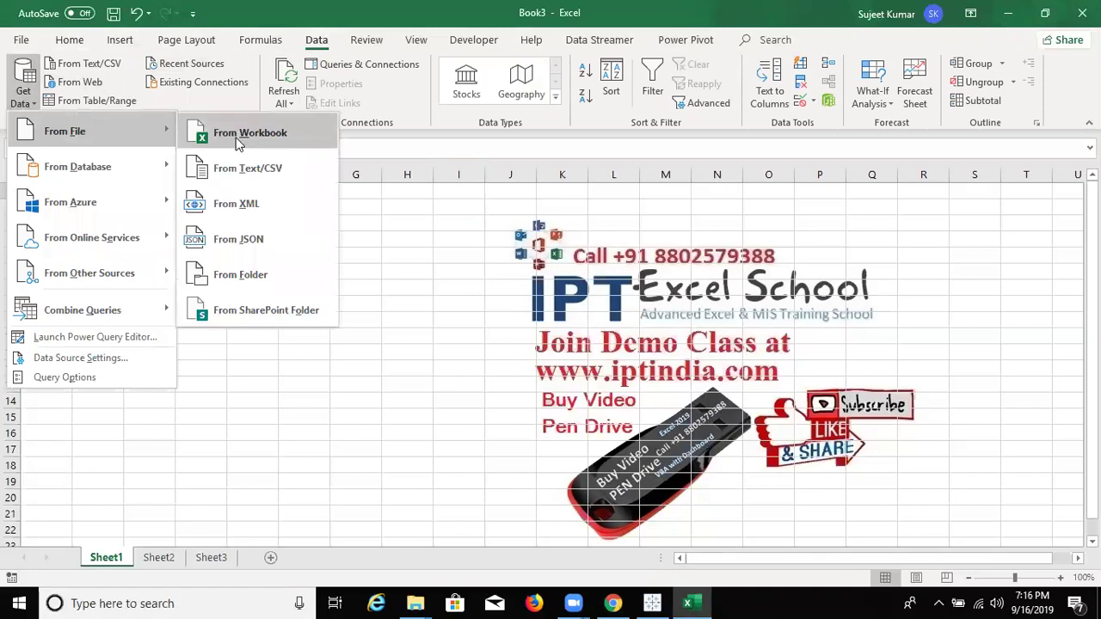
pyautogui.click(237, 137)
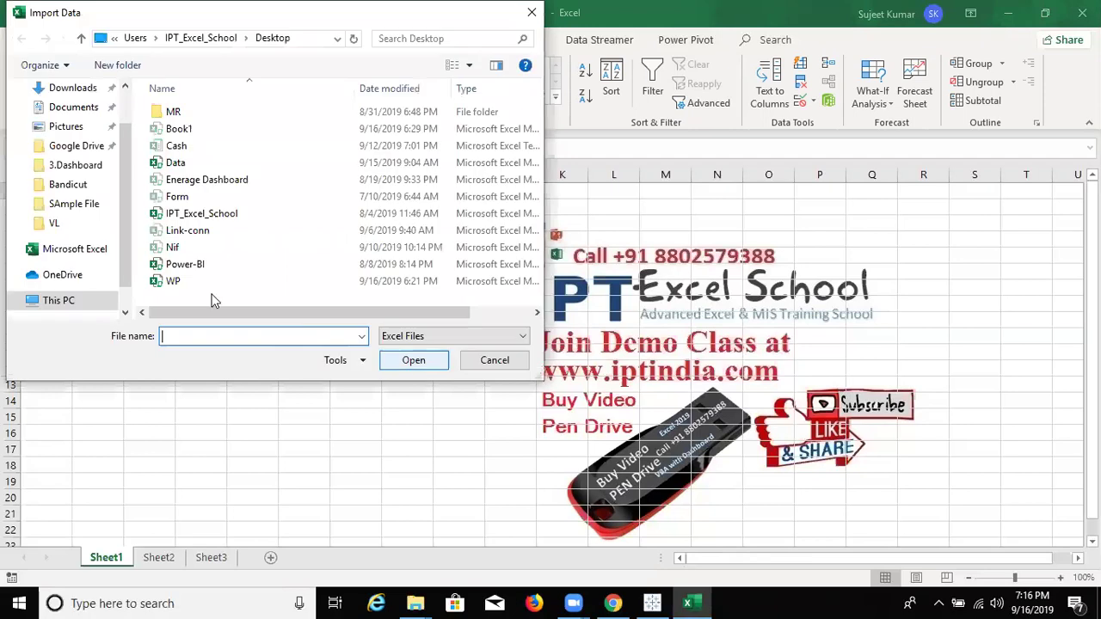
pyautogui.click(201, 282)
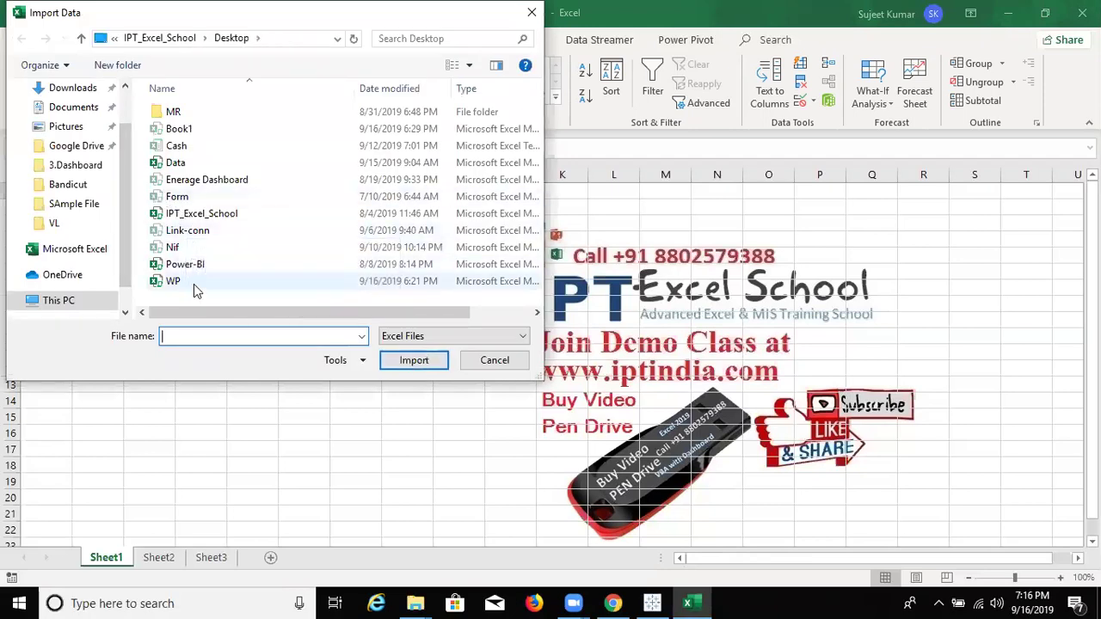
pyautogui.click(426, 365)
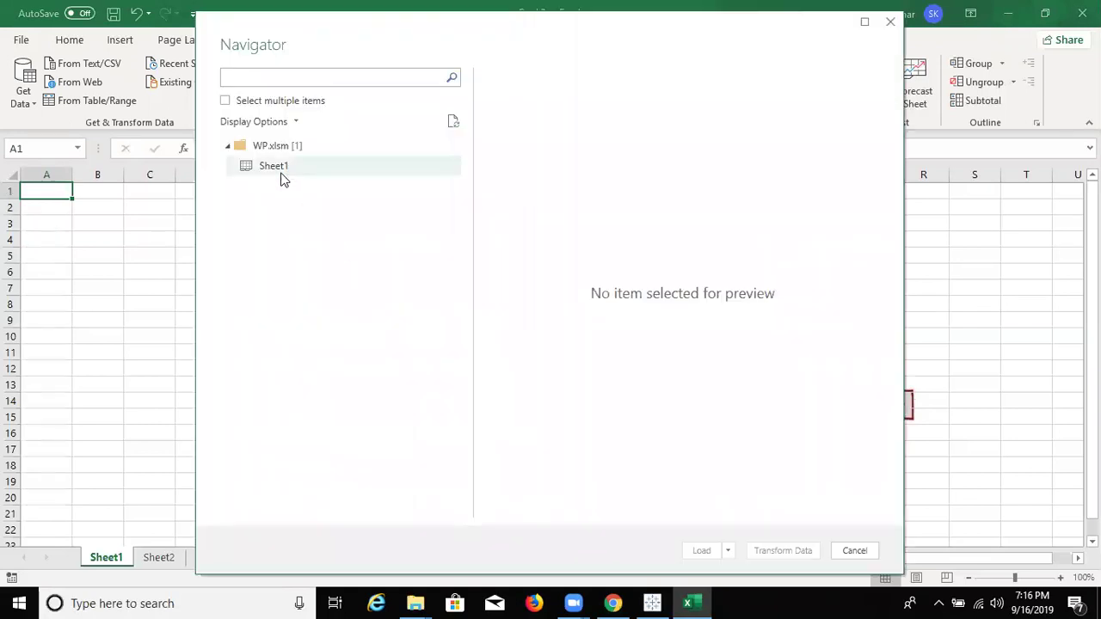
# Preview WP's Sheet1 population data and load it as a table onto a new Sheet4
pyautogui.click(281, 172)
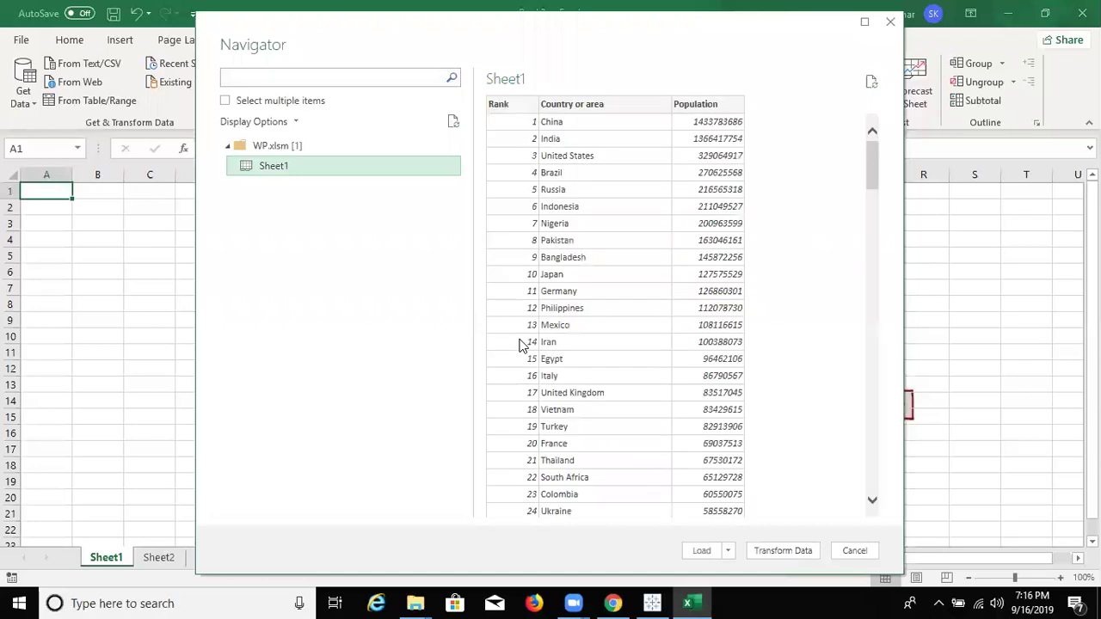
pyautogui.click(698, 555)
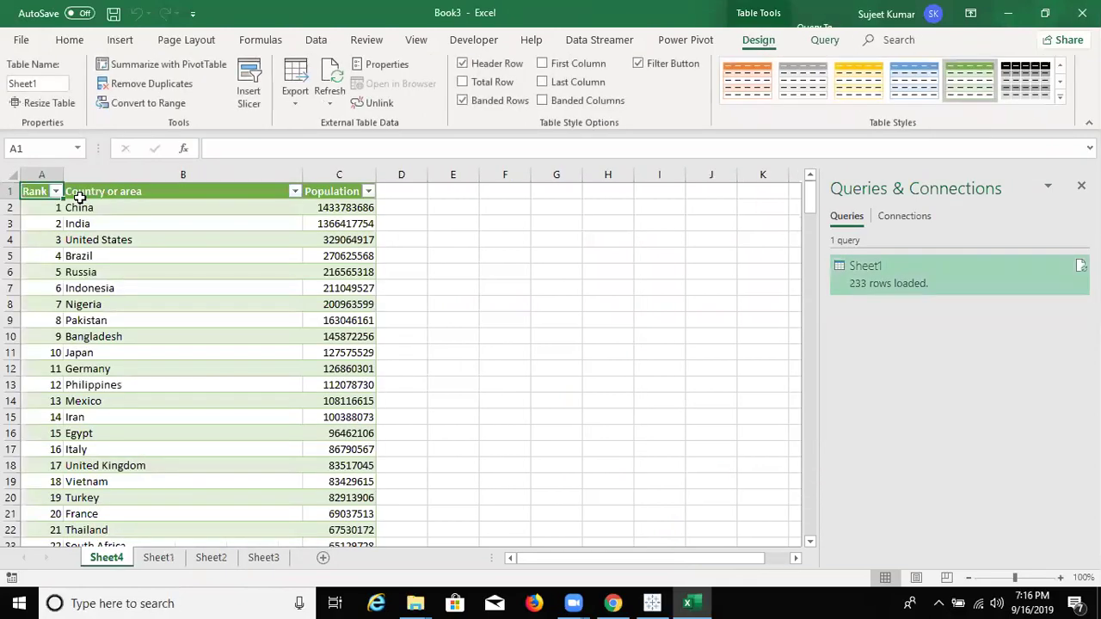
pyautogui.click(105, 175)
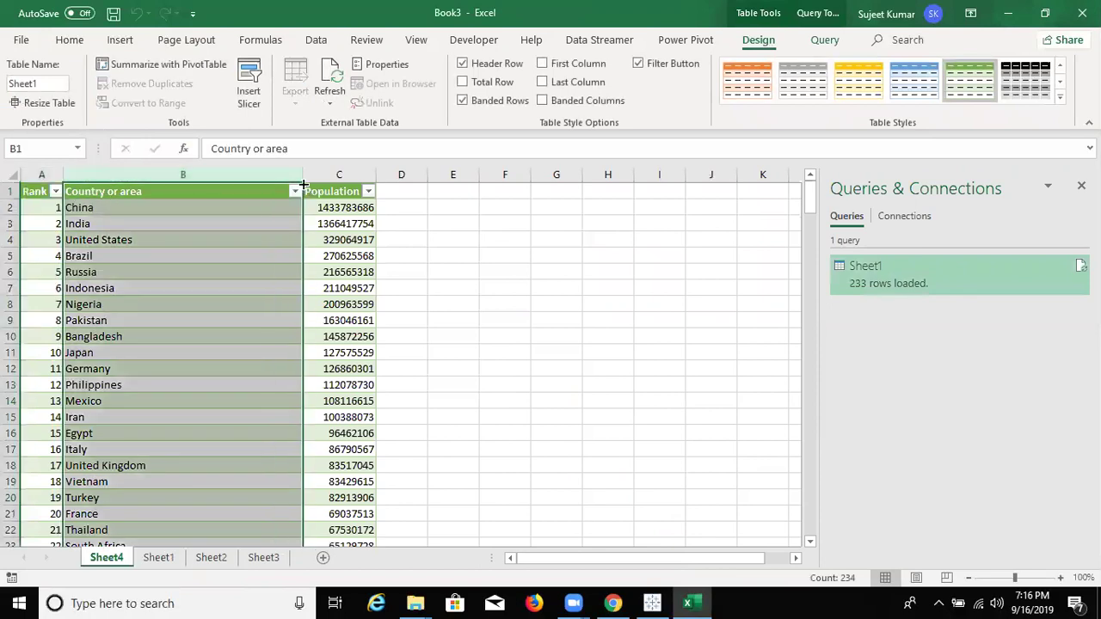
pyautogui.click(328, 173)
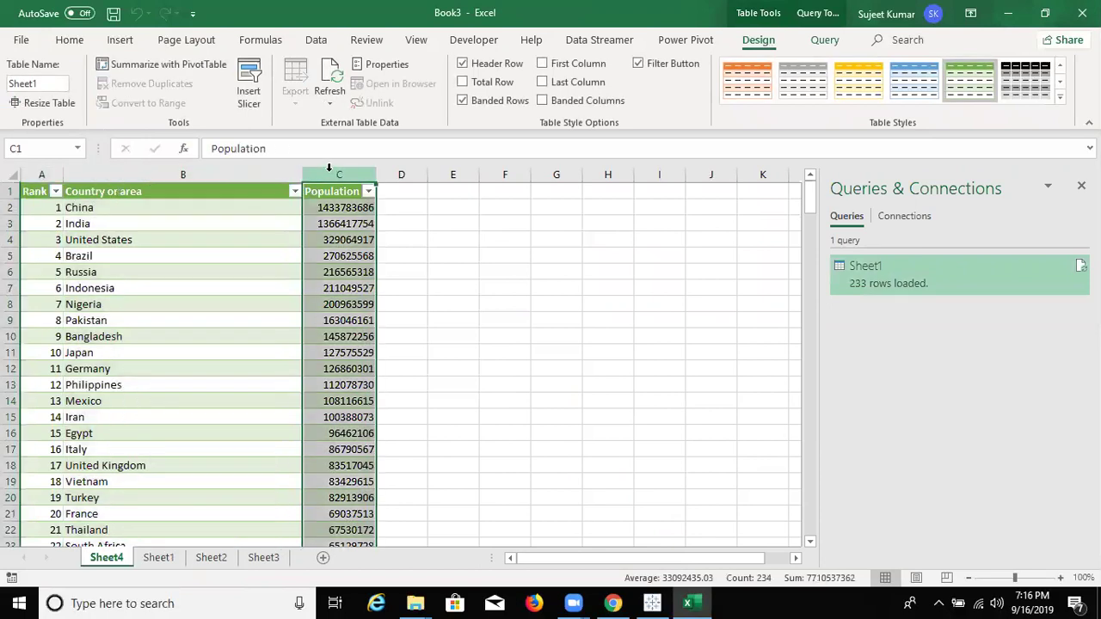
pyautogui.click(334, 218)
pyautogui.press('Up')
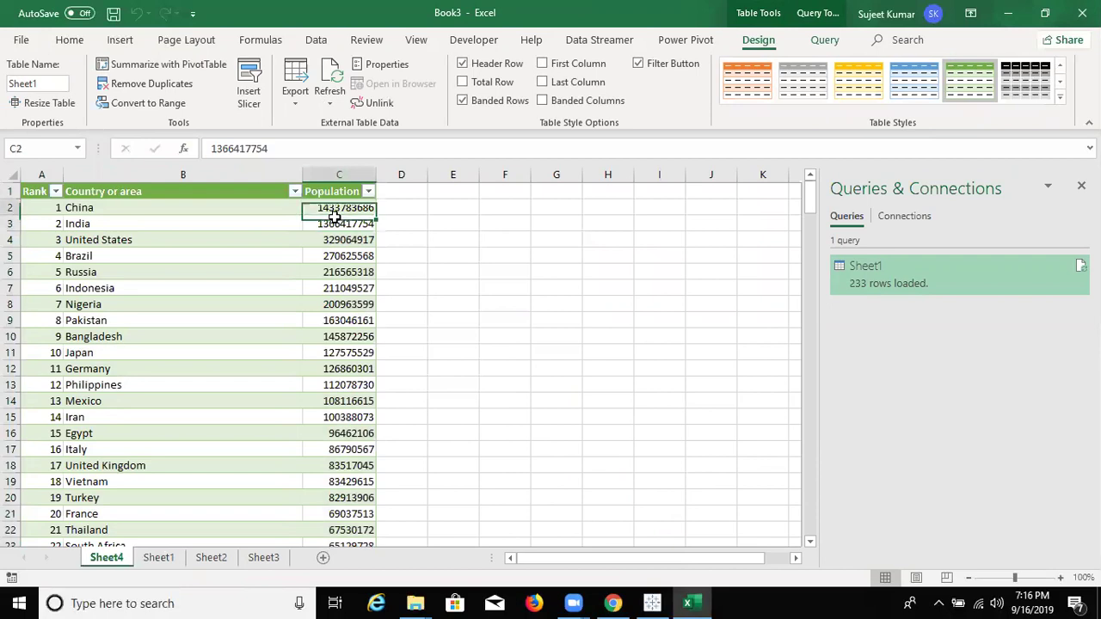
pyautogui.press('Left')
pyautogui.press('Left')
pyautogui.press('Right')
pyautogui.press('Right')
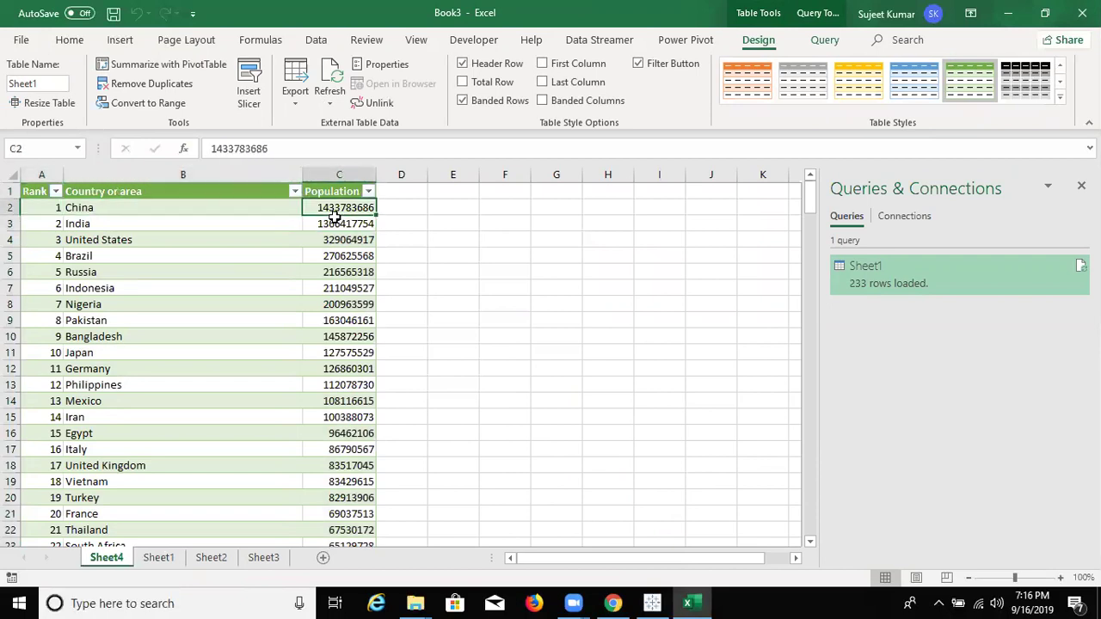
pyautogui.press('Right')
pyautogui.press('Up')
pyautogui.hotkey('shift', 'Down')
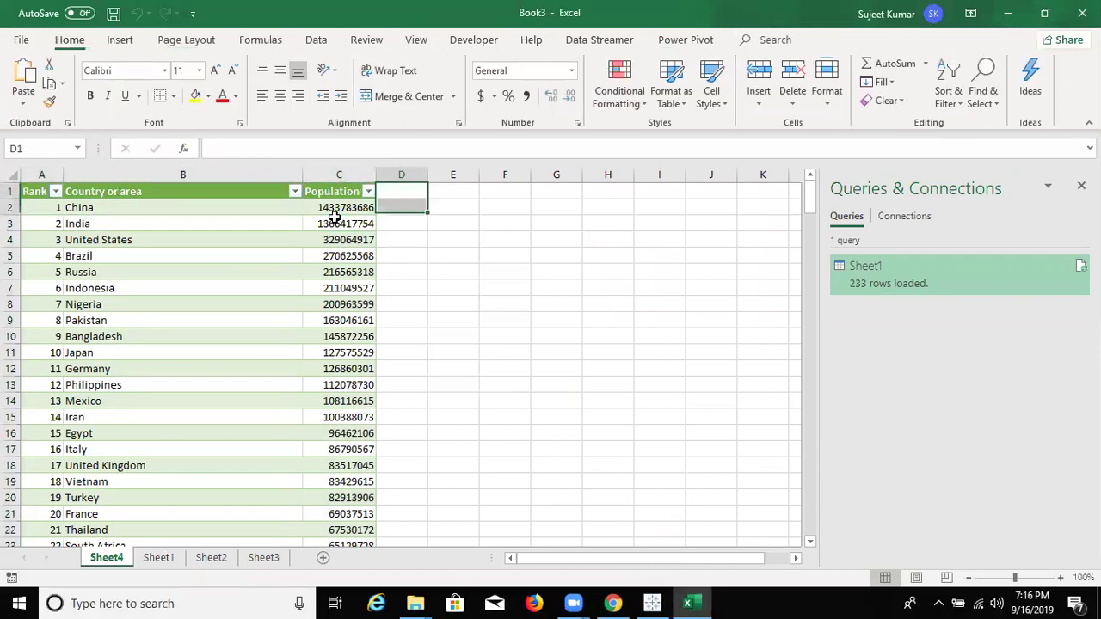
pyautogui.hotkey('shift', 'Up')
pyautogui.hotkey('ctrl', 'Down')
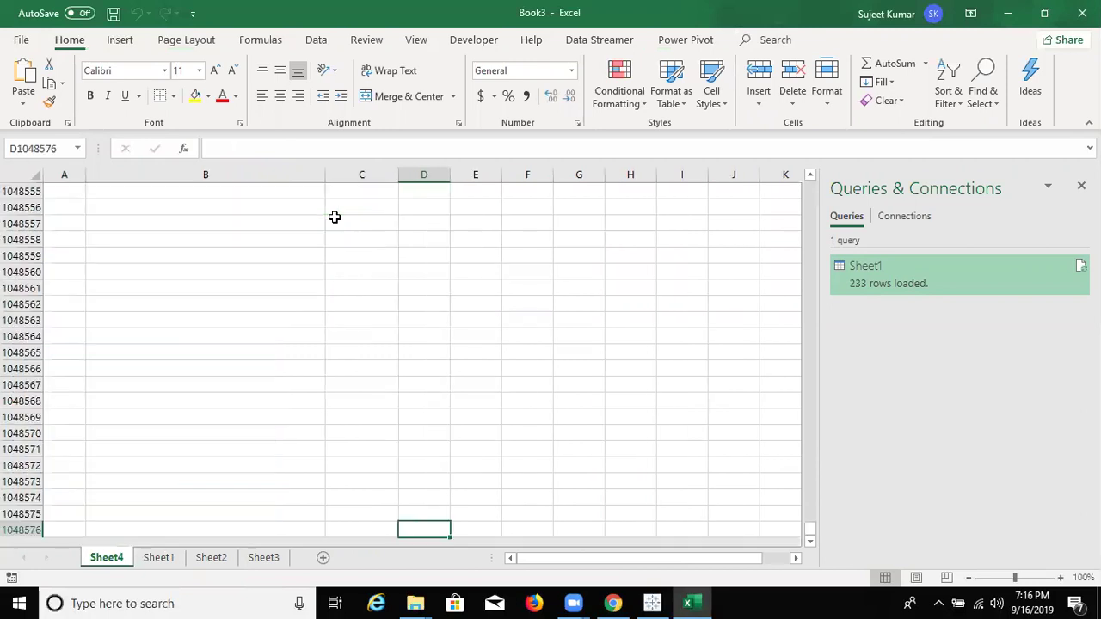
pyautogui.hotkey('ctrl', 'Up')
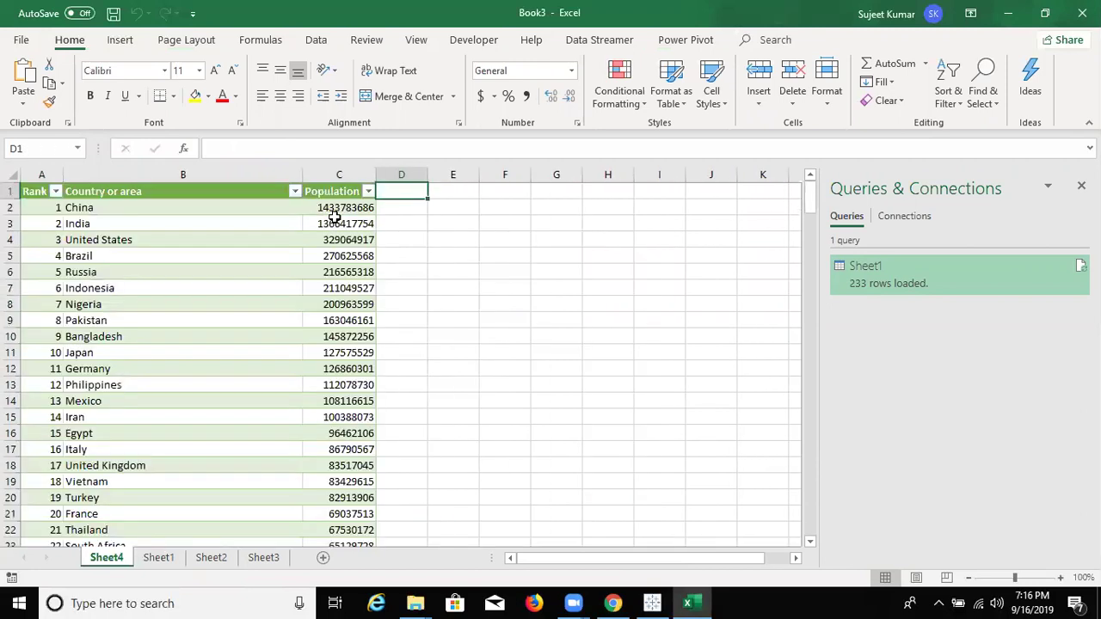
# In Chrome, open a new tab at google.com
pyautogui.click(612, 603)
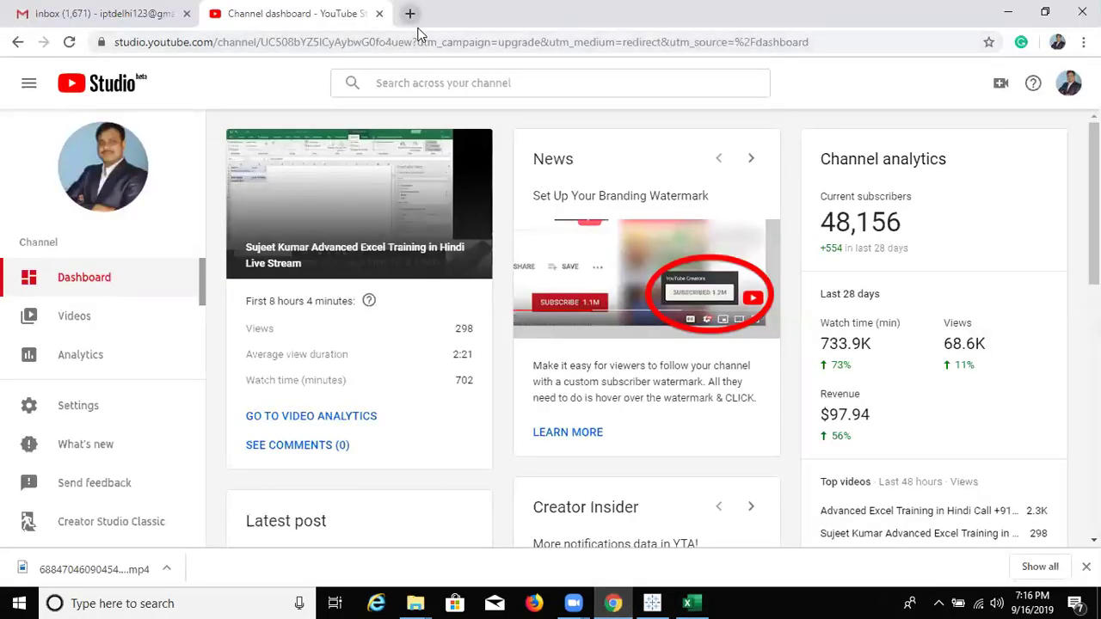
pyautogui.click(409, 13)
pyautogui.write('g')
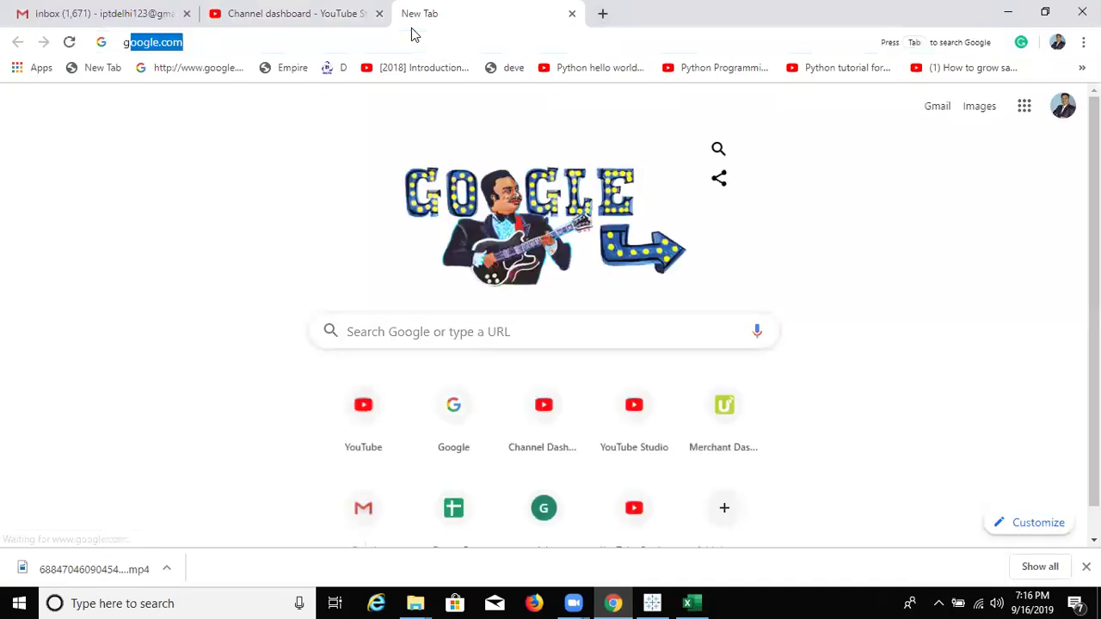
pyautogui.write('oo')
pyautogui.press('Return')
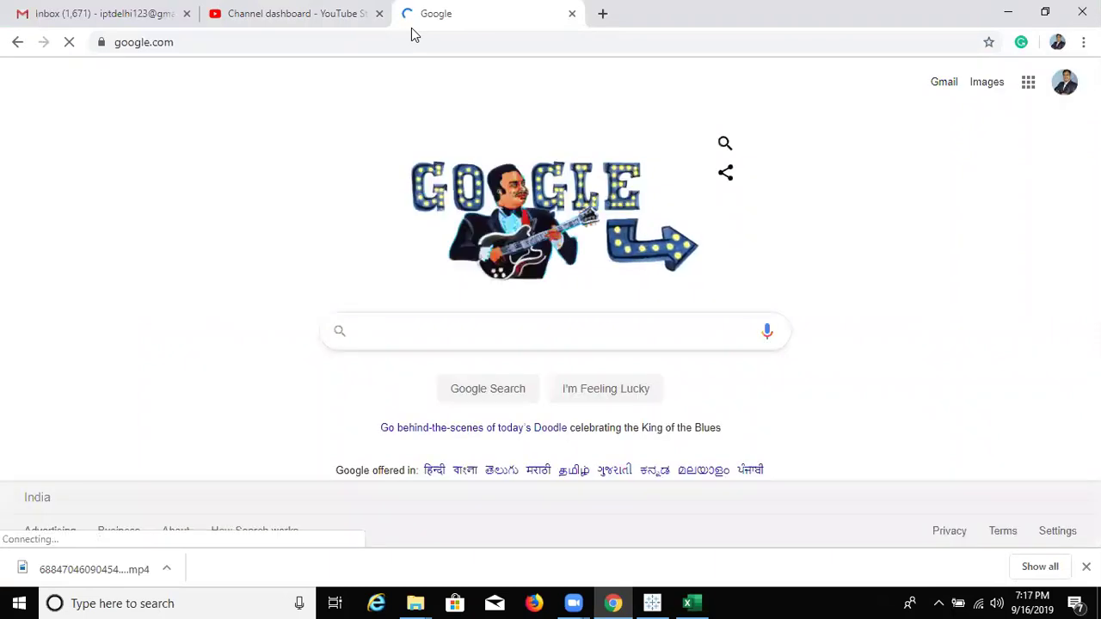
# Search 'world mobile users by country' and scroll down to the Wikipedia result
pyautogui.write('wor')
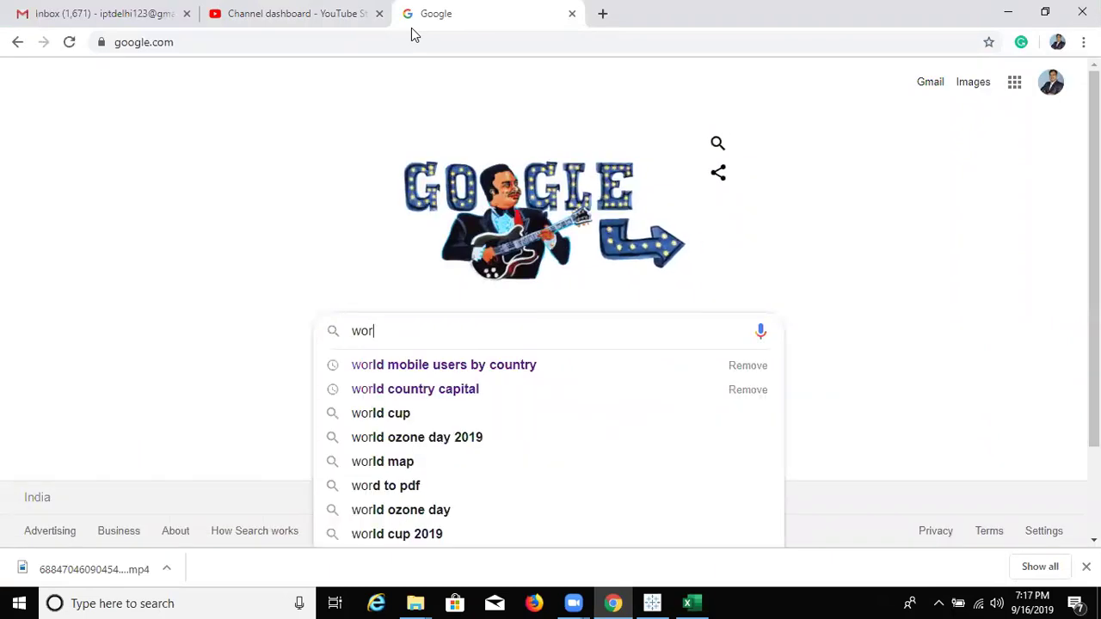
pyautogui.press('Down')
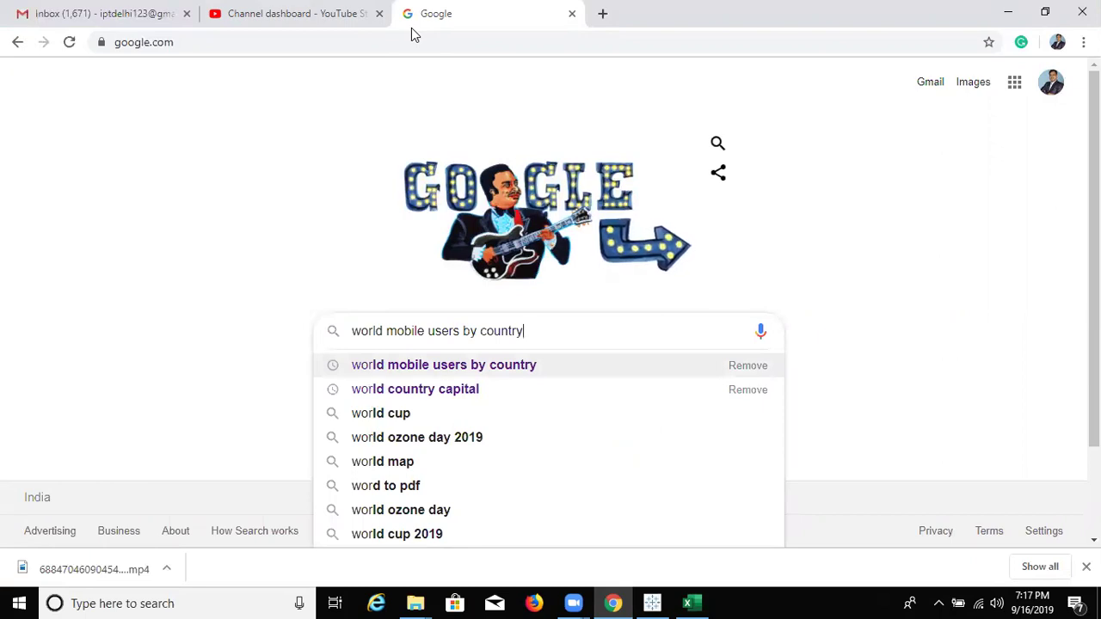
pyautogui.press('Return')
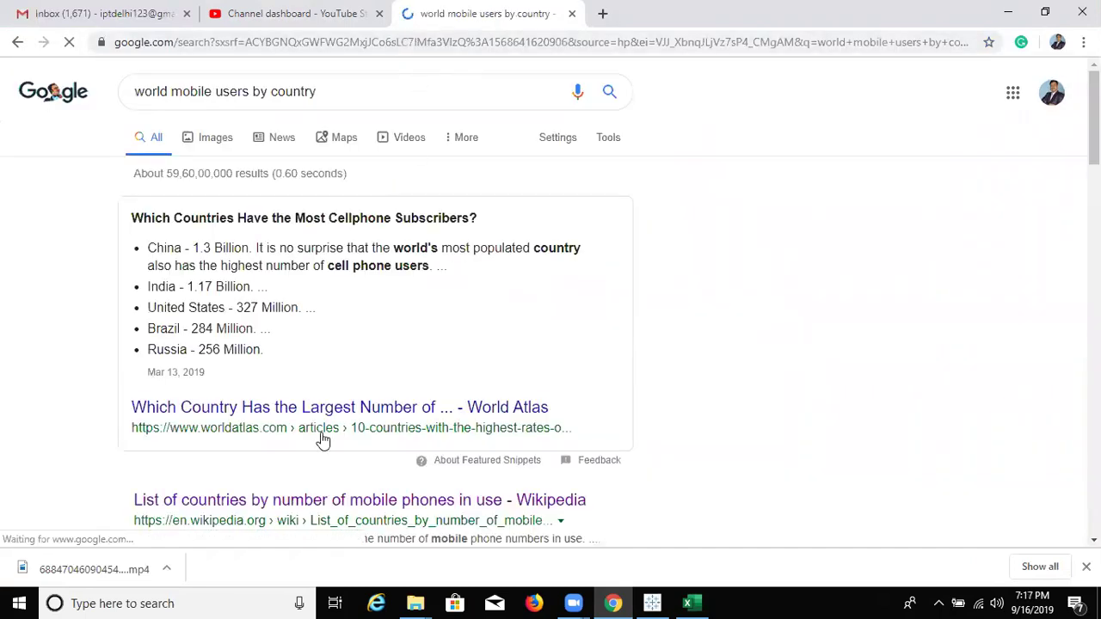
pyautogui.scroll(-3, 323, 439)
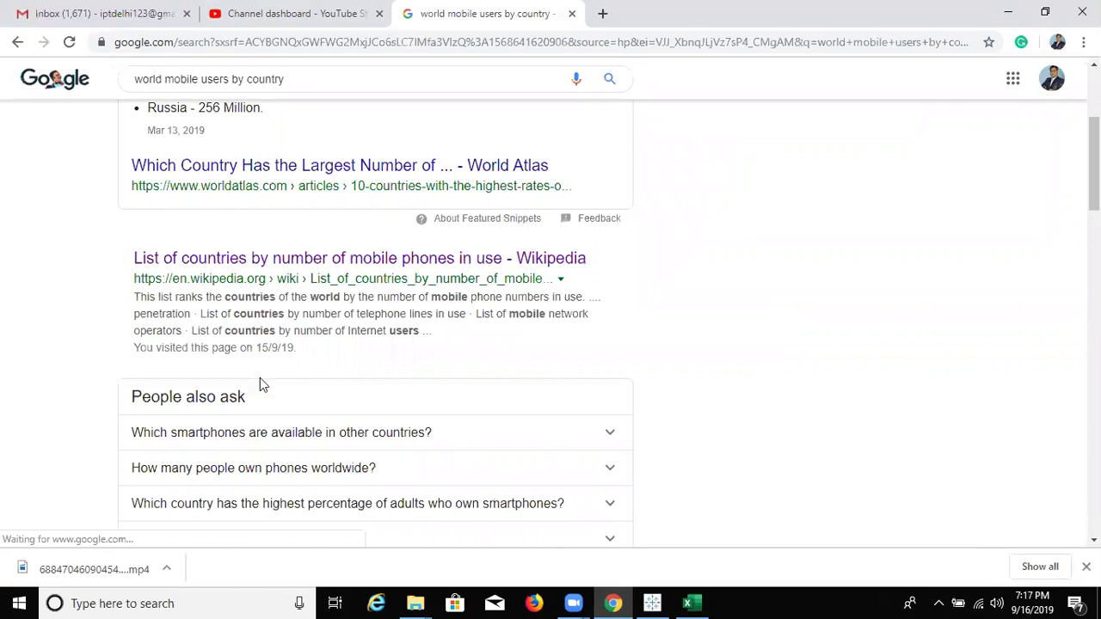
# Open Wikipedia's 'List of countries by number of mobile phones in use' and browse its table
pyautogui.click(314, 269)
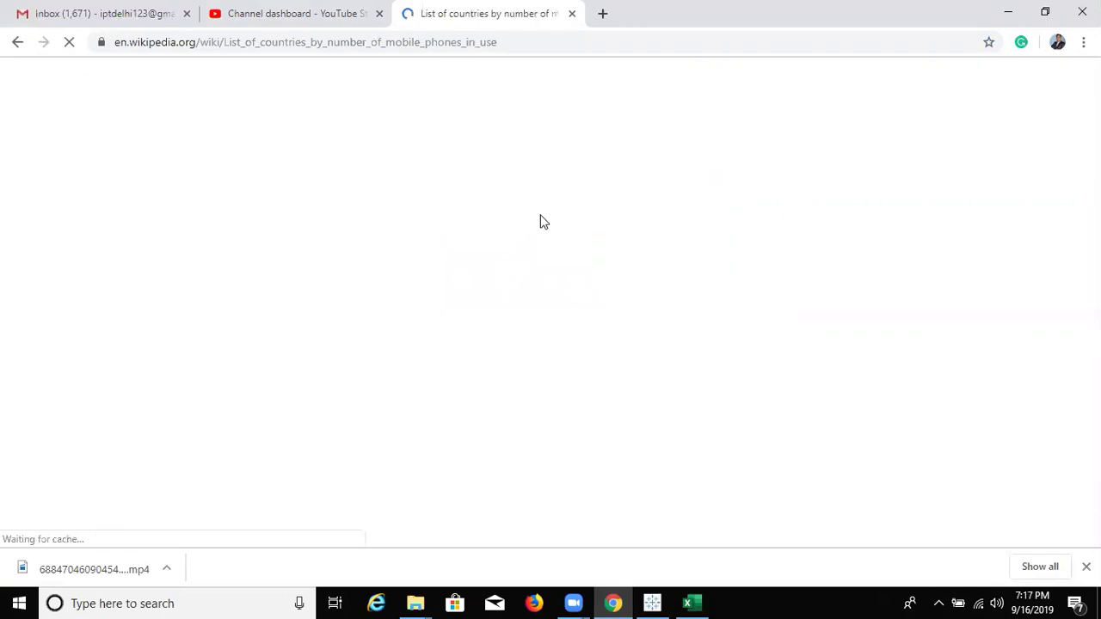
pyautogui.scroll(-2, 541, 214)
pyautogui.scroll(-4, 541, 216)
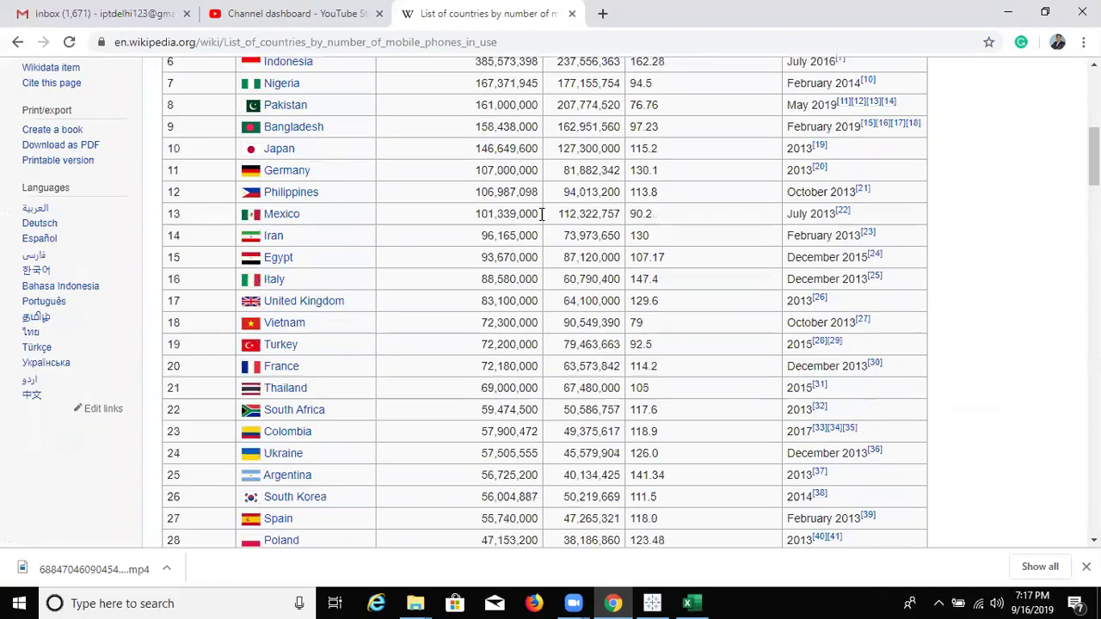
pyautogui.scroll(-5, 541, 219)
pyautogui.scroll(-5, 541, 221)
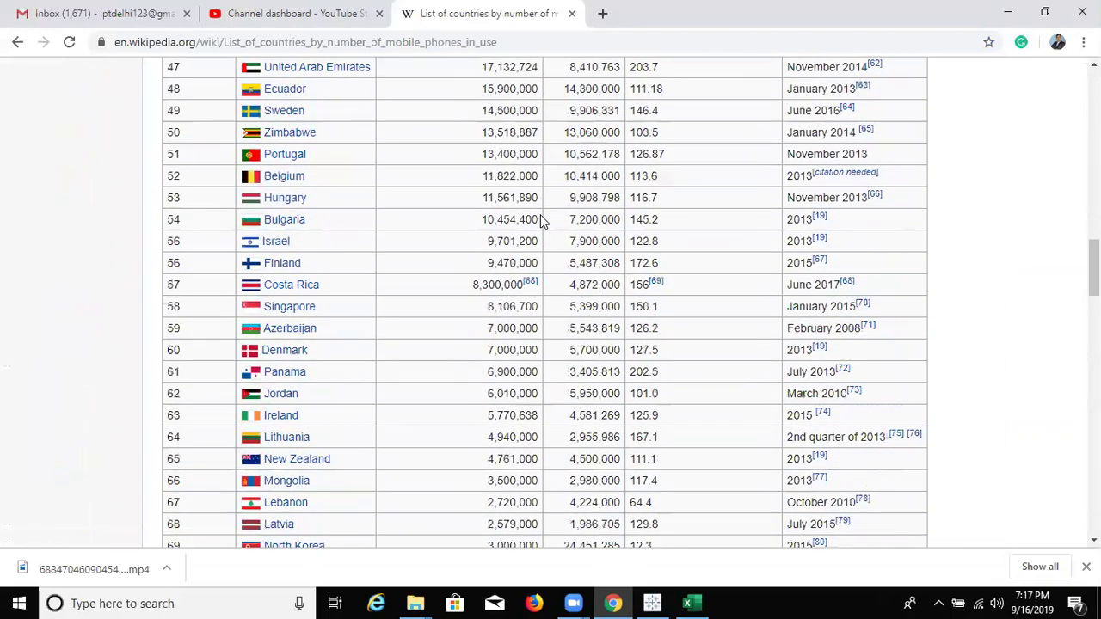
pyautogui.scroll(-5, 540, 221)
# Return to the top of the article and select its URL in the address bar
pyautogui.scroll(1, 541, 221)
pyautogui.scroll(1, 541, 221)
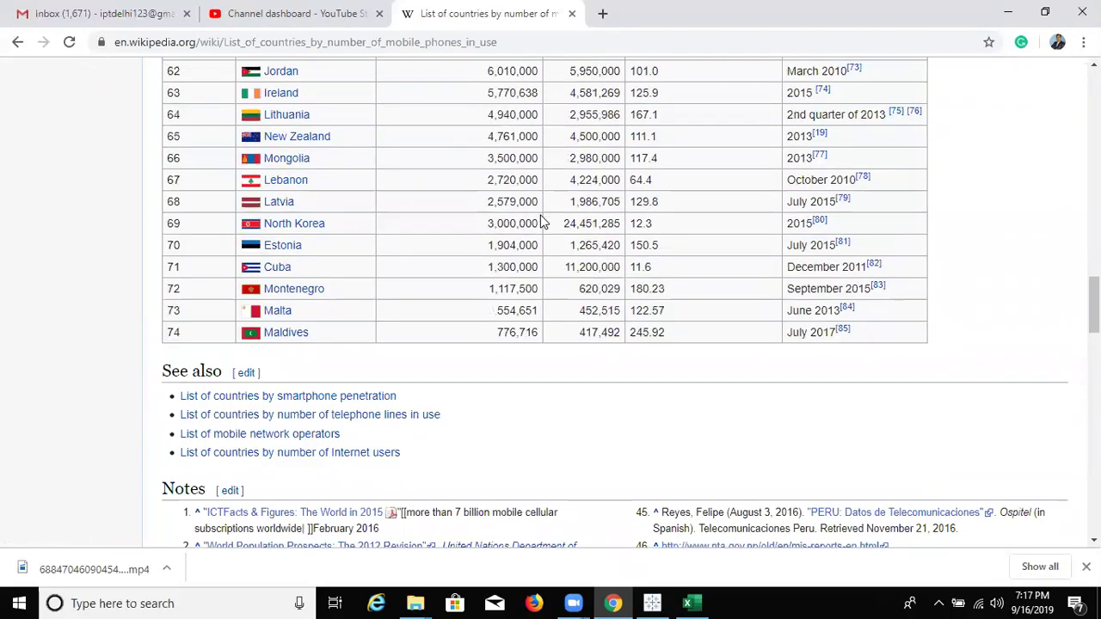
pyautogui.scroll(2, 541, 221)
pyautogui.scroll(2, 540, 221)
pyautogui.scroll(10, 540, 221)
pyautogui.scroll(2, 541, 221)
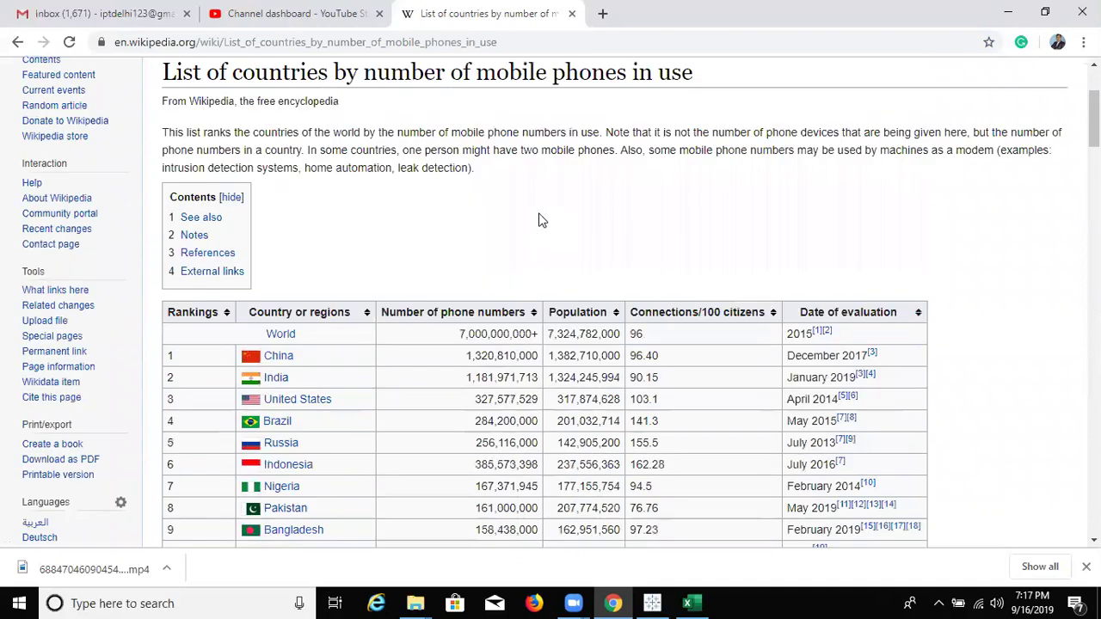
pyautogui.scroll(2, 541, 221)
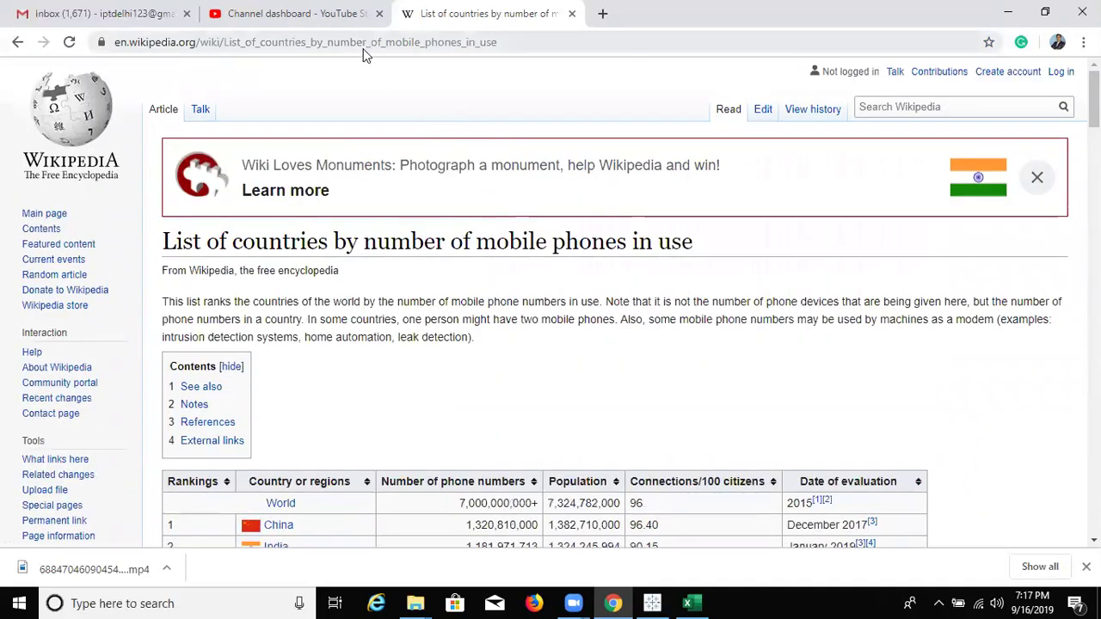
pyautogui.click(367, 43)
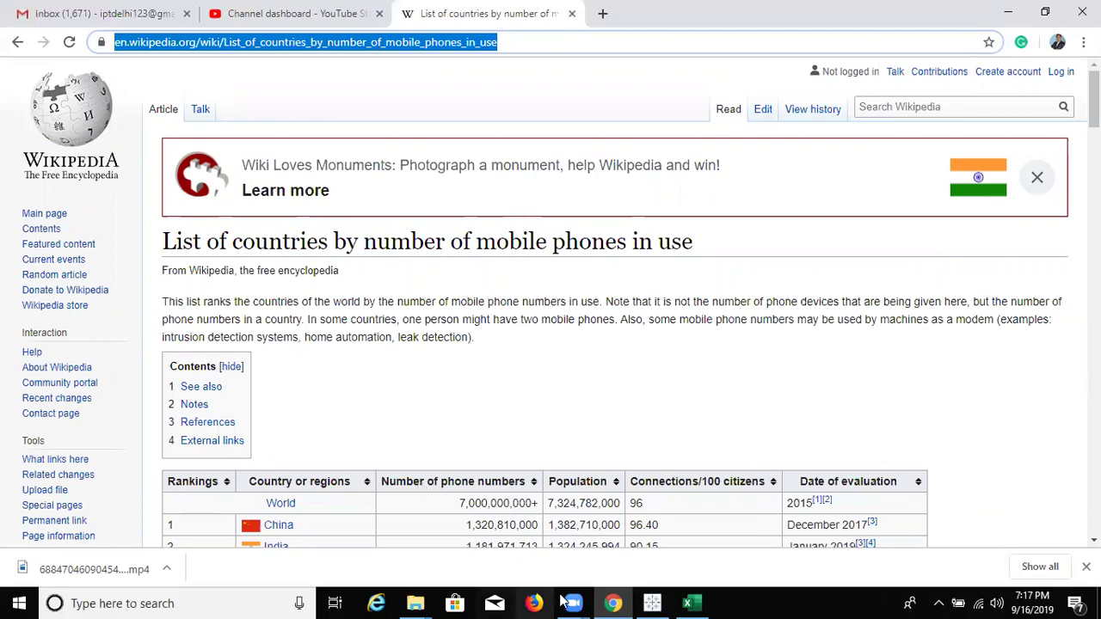
# In Excel, start a Data > From Web import using the pasted Wikipedia mobile-phones URL
pyautogui.click(704, 601)
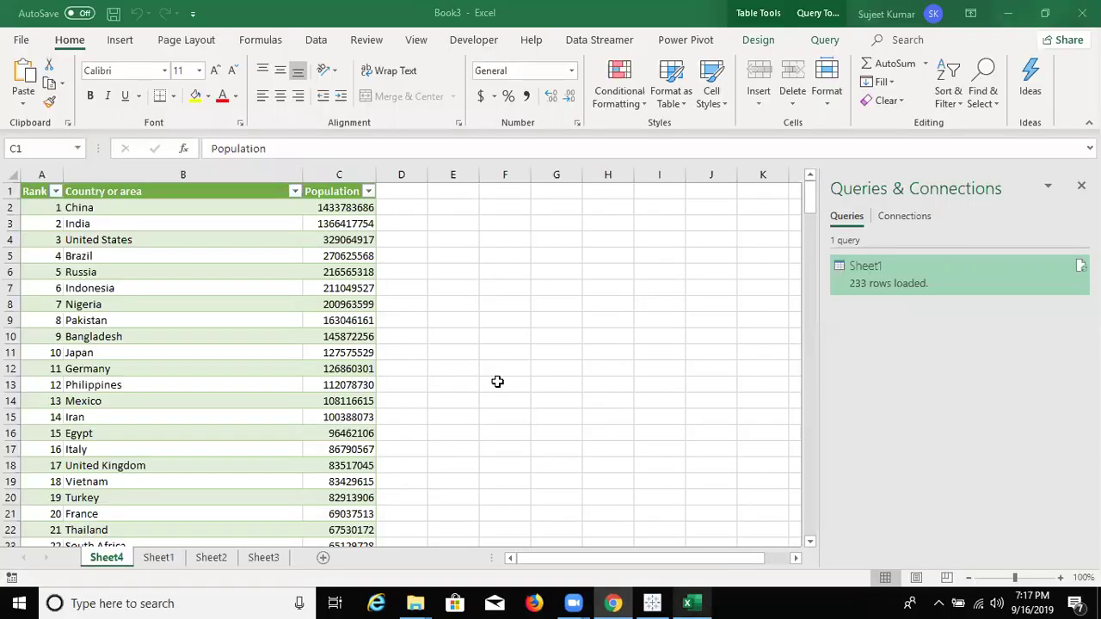
pyautogui.click(316, 40)
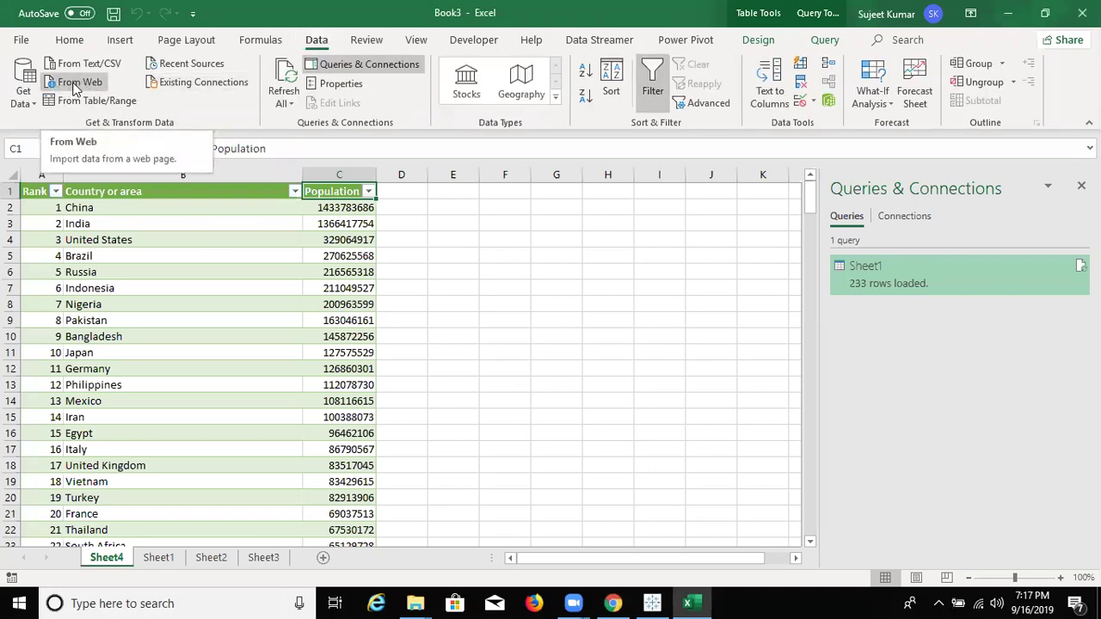
pyautogui.click(76, 87)
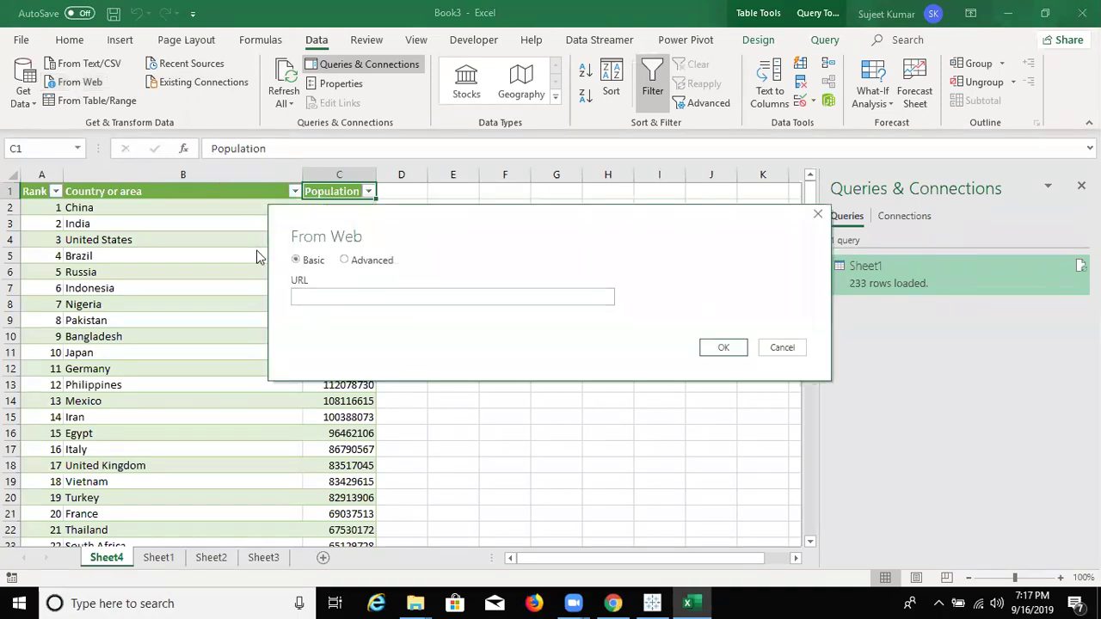
pyautogui.hotkey('ctrl', 'v')
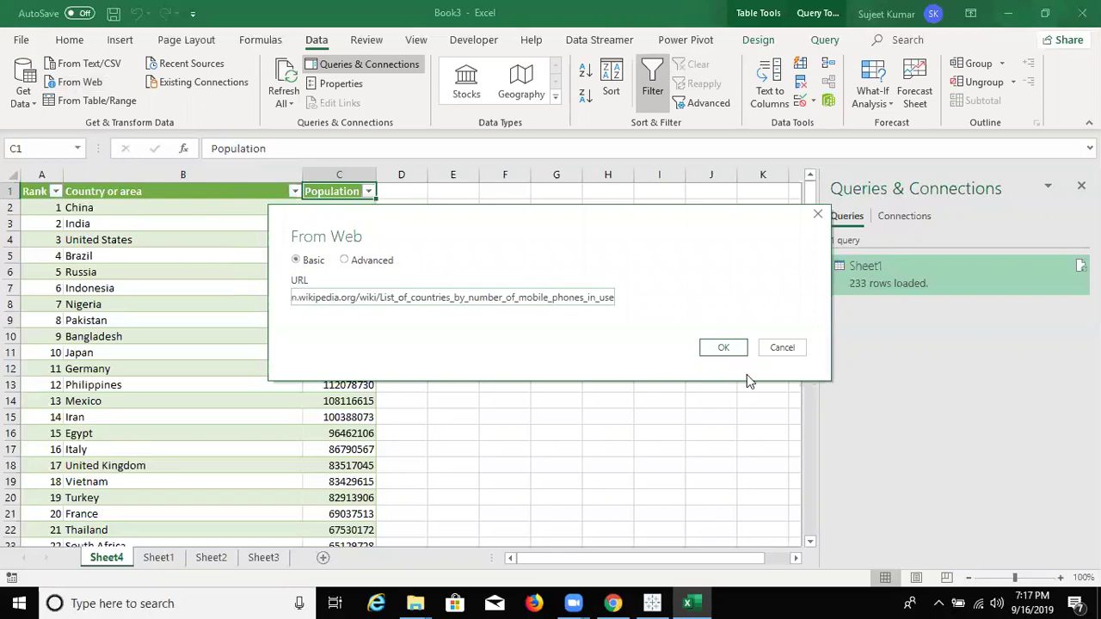
pyautogui.click(738, 350)
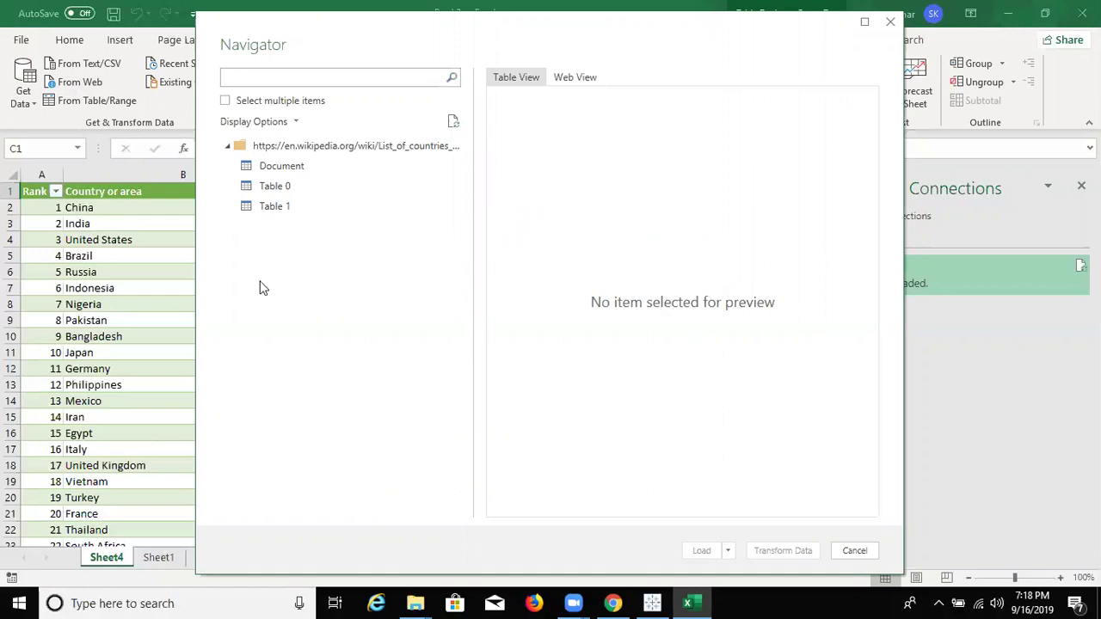
# Preview Table 0, Table 1 and Document, then load Table 0 onto new Sheet5
pyautogui.click(282, 190)
pyautogui.click(278, 208)
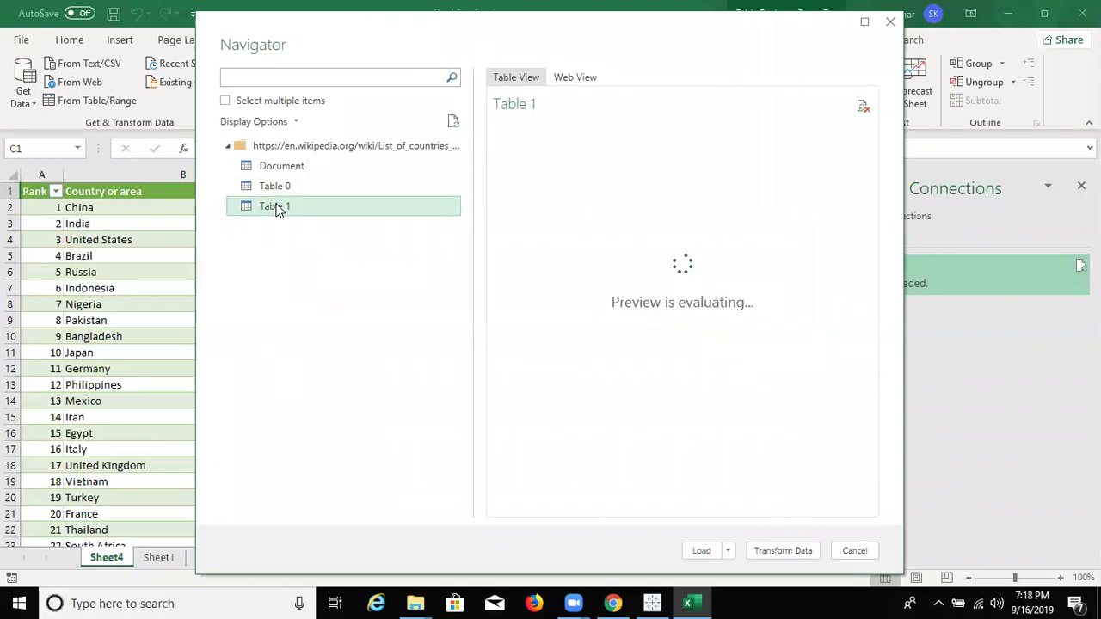
pyautogui.click(277, 171)
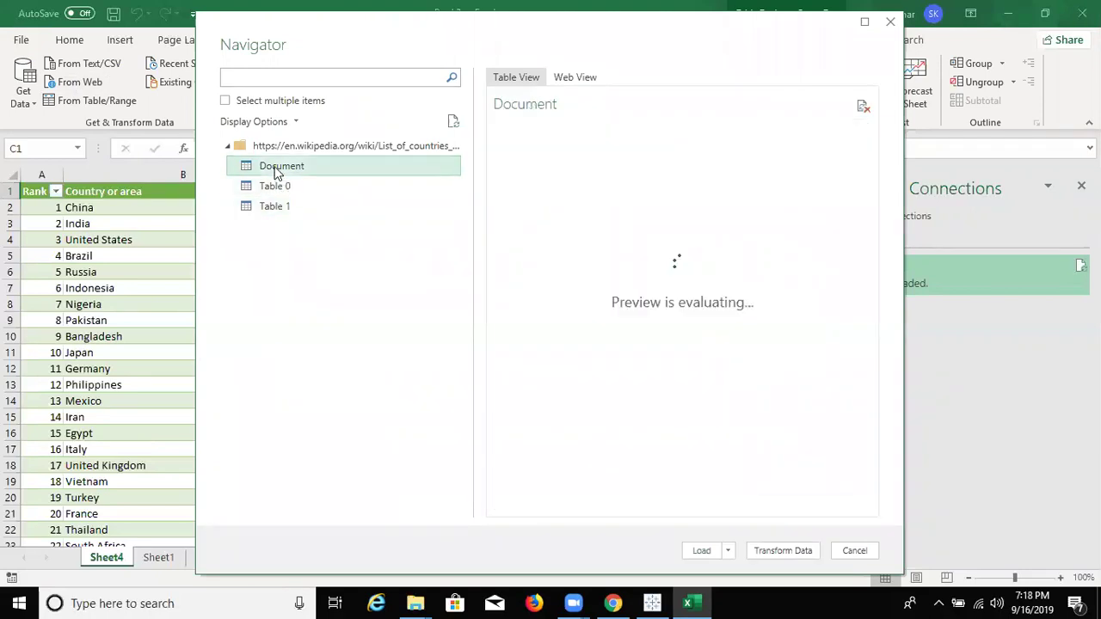
pyautogui.click(319, 184)
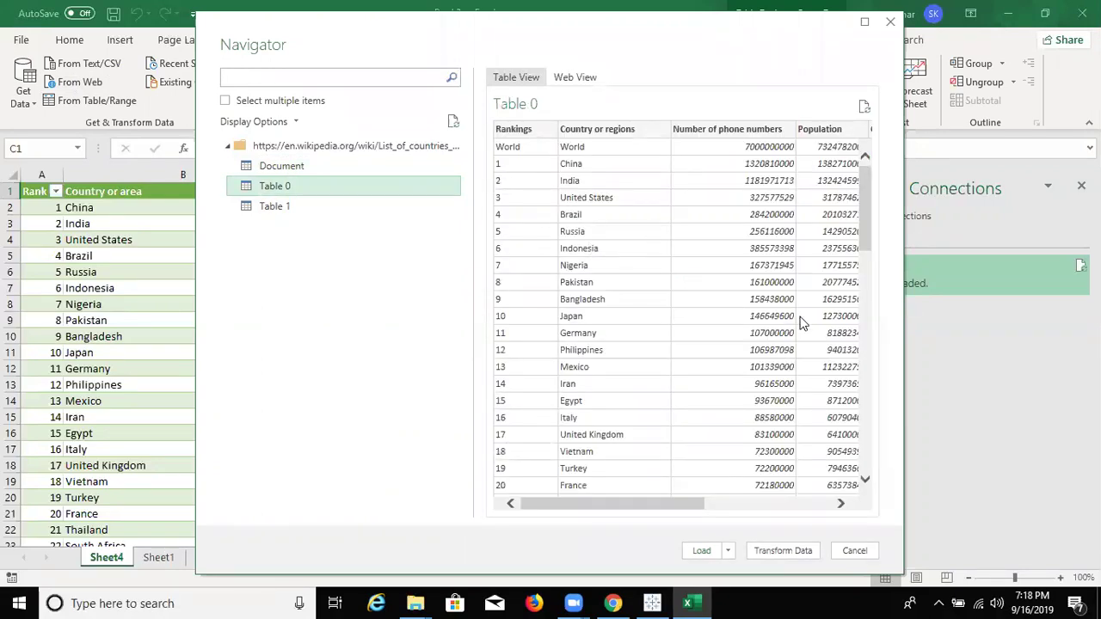
pyautogui.click(702, 550)
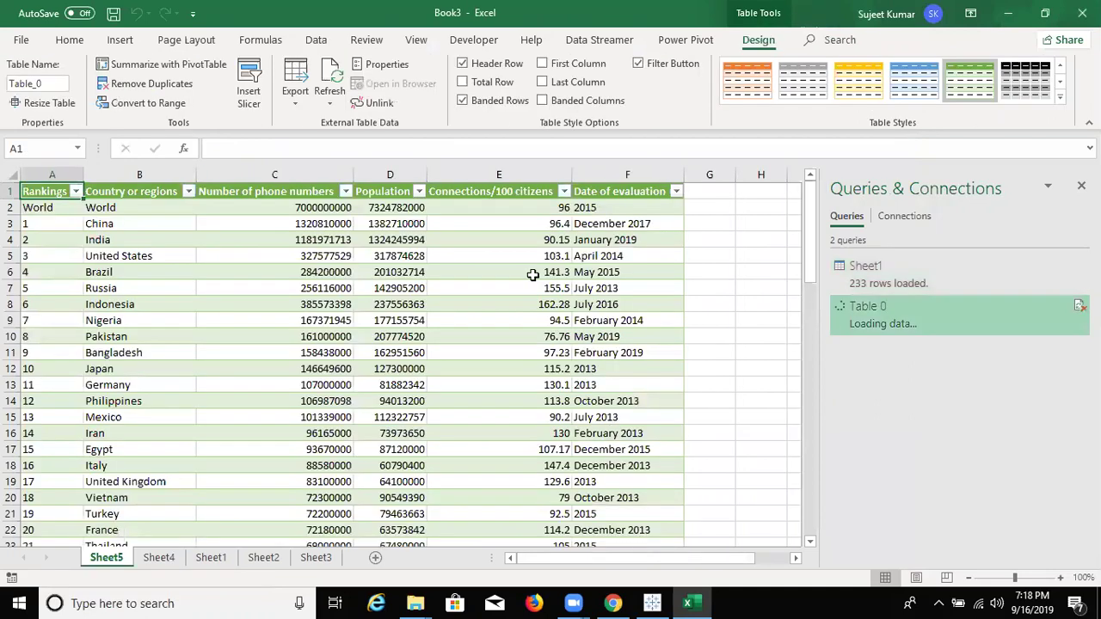
# Check the Sheet5 phone-number values for Russia and Mexico, then show the Query ribbon tab
pyautogui.click(308, 175)
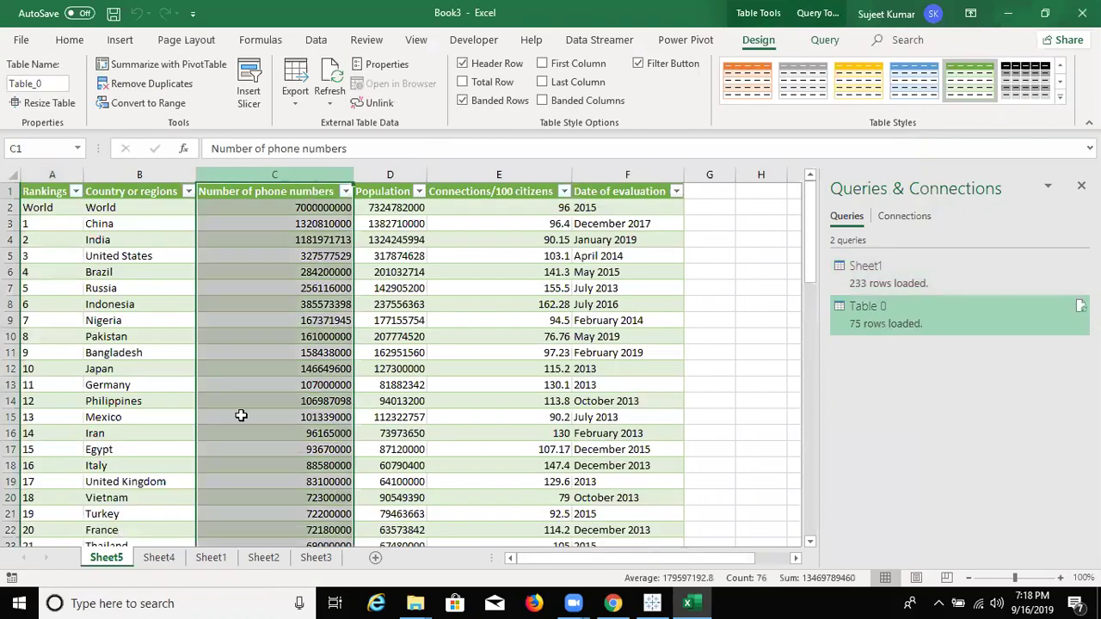
pyautogui.click(172, 559)
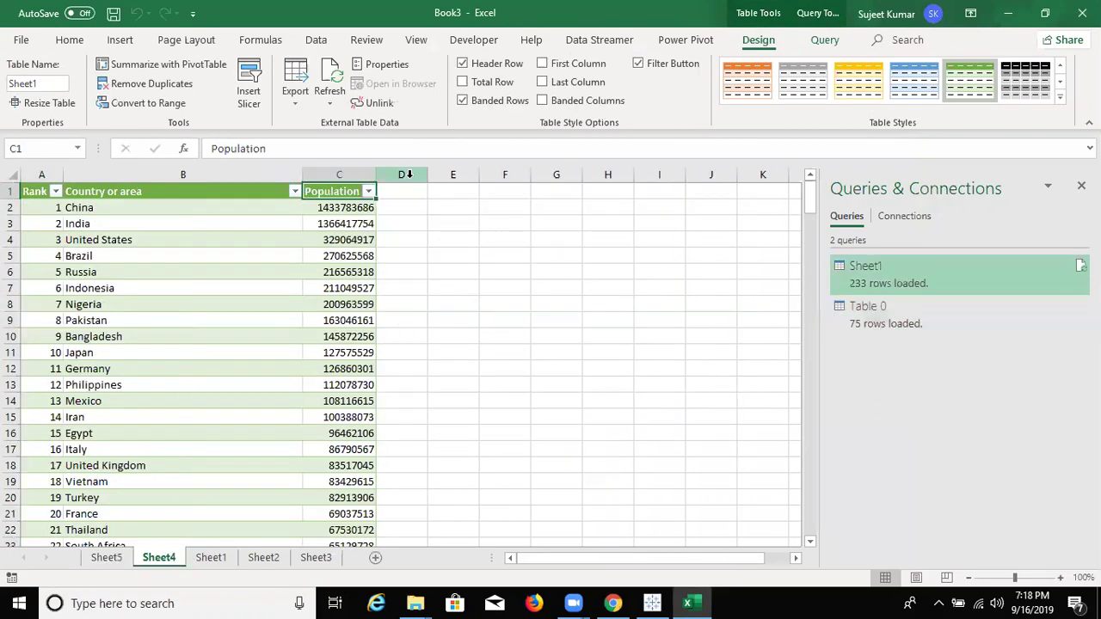
pyautogui.click(117, 558)
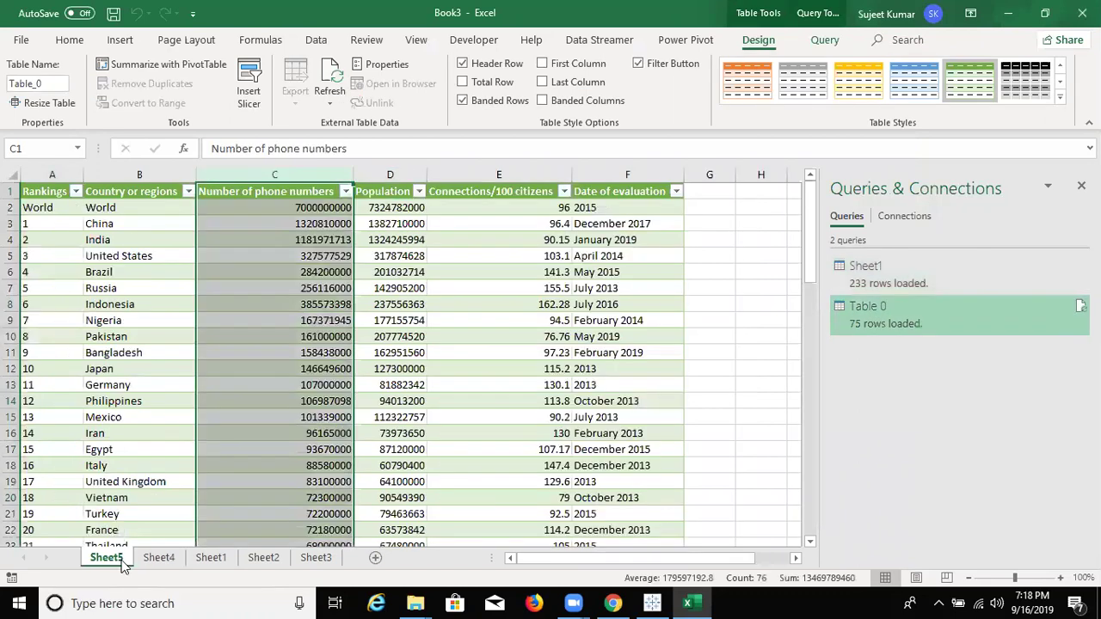
pyautogui.click(263, 419)
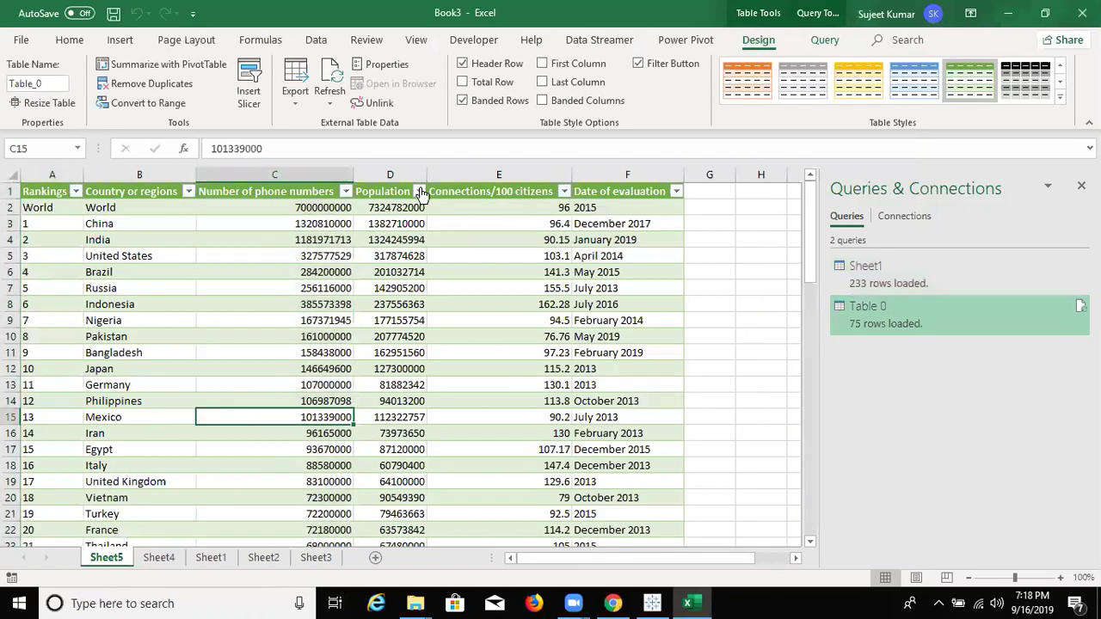
pyautogui.click(320, 290)
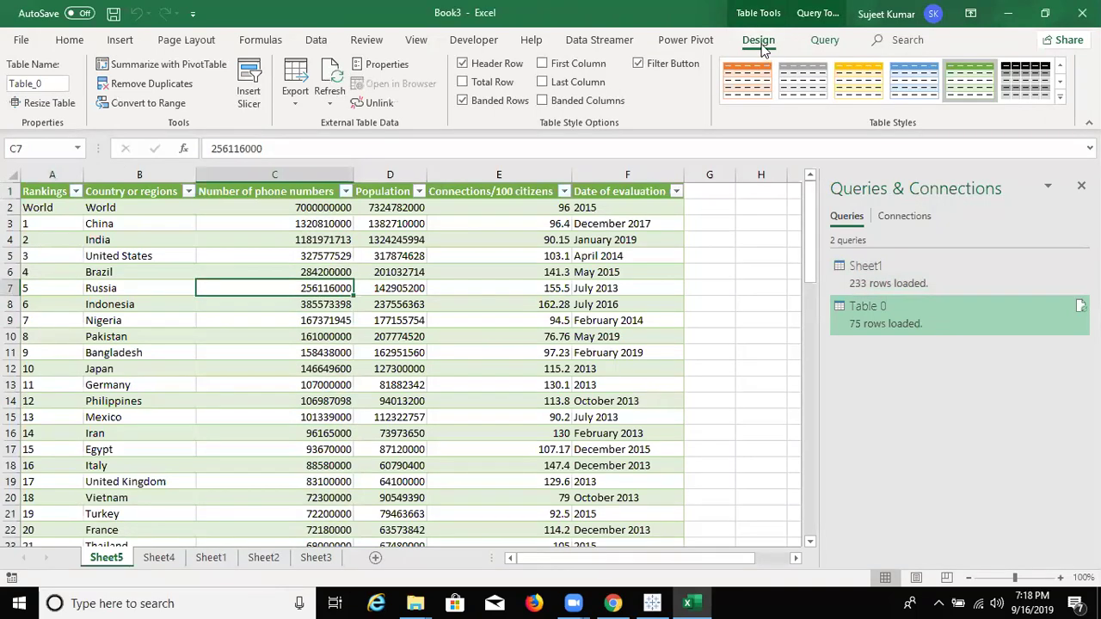
pyautogui.click(813, 42)
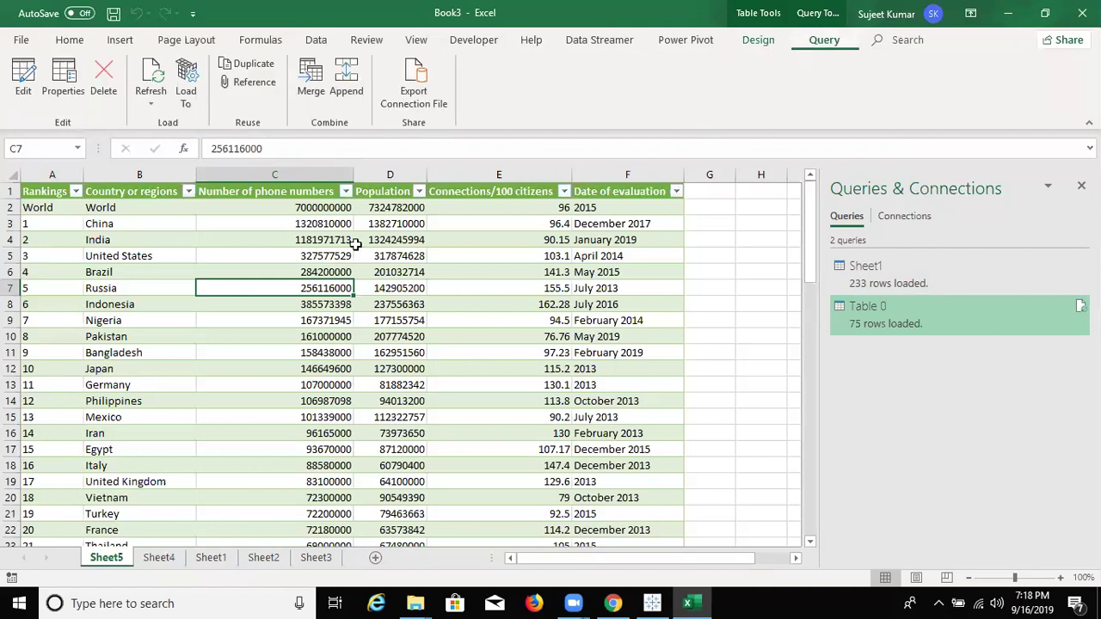
# Merge Sheet1 with Table 0, matching Country or area to Country or regions, creating Merge1
pyautogui.click(317, 100)
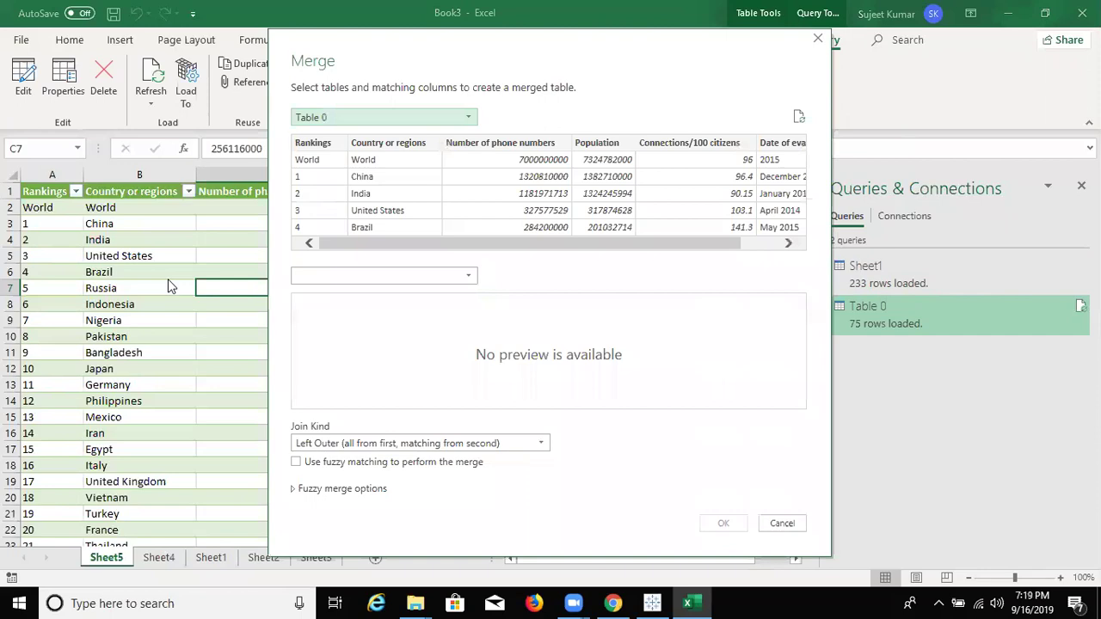
pyautogui.click(337, 118)
pyautogui.click(335, 135)
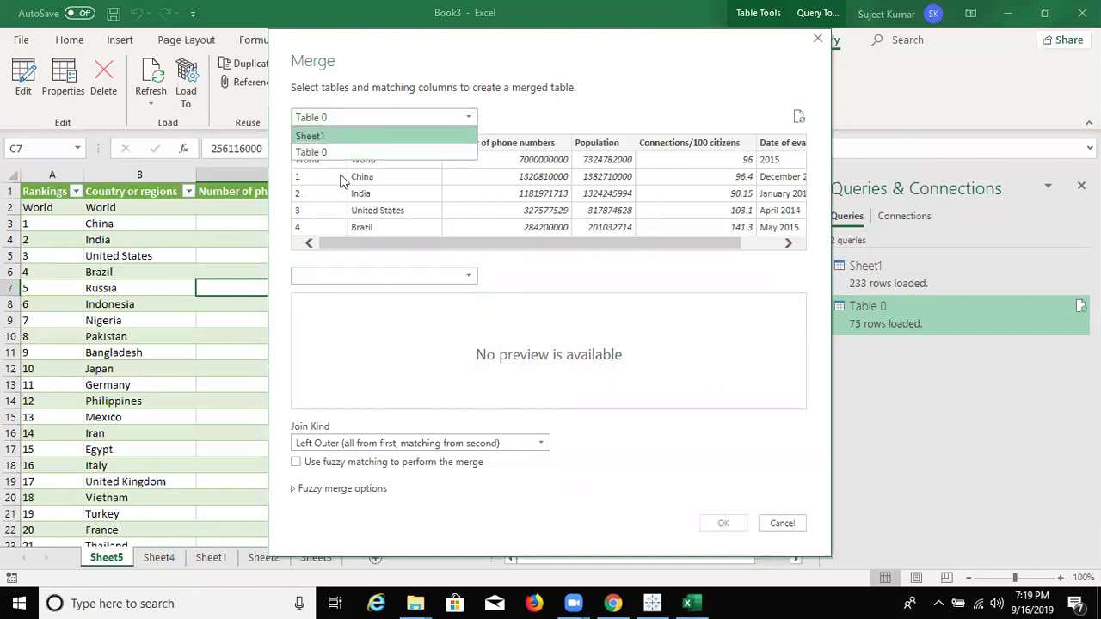
pyautogui.click(341, 273)
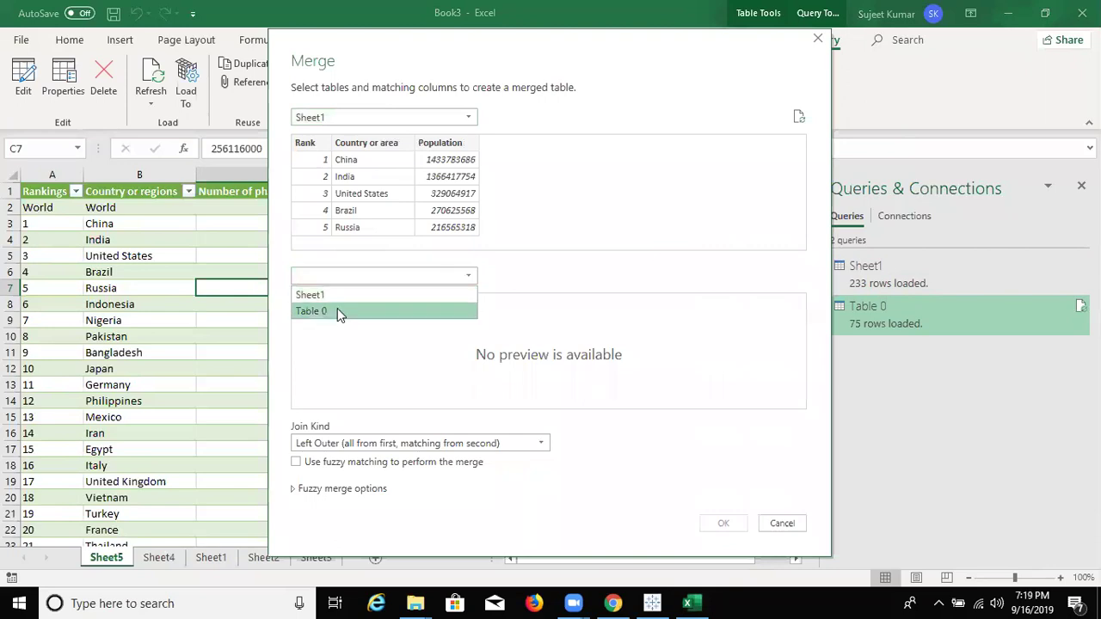
pyautogui.click(334, 310)
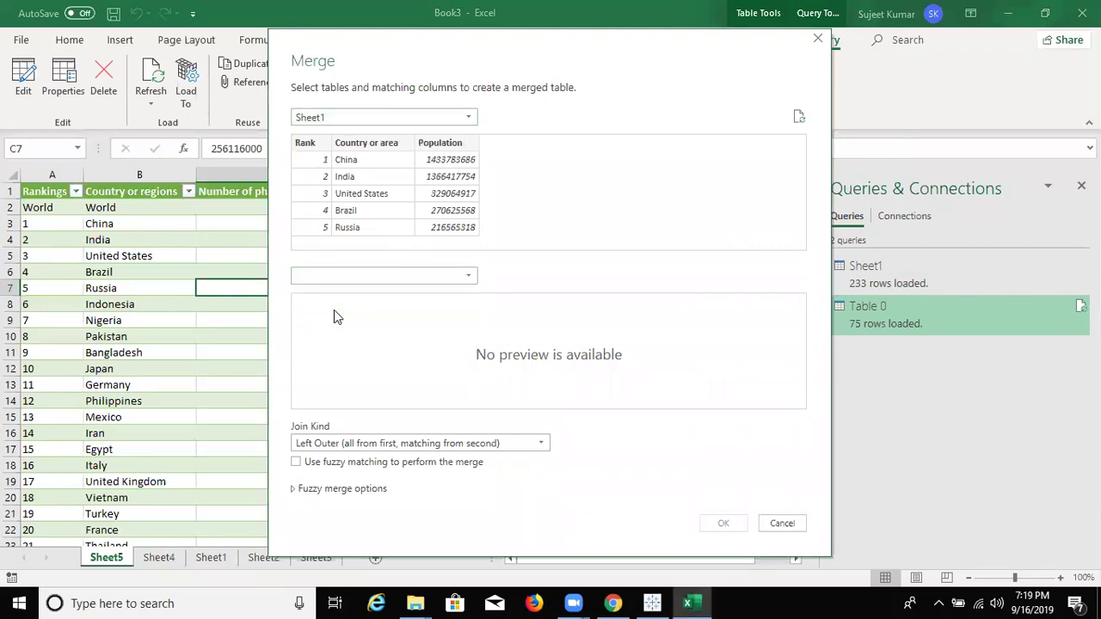
pyautogui.click(366, 156)
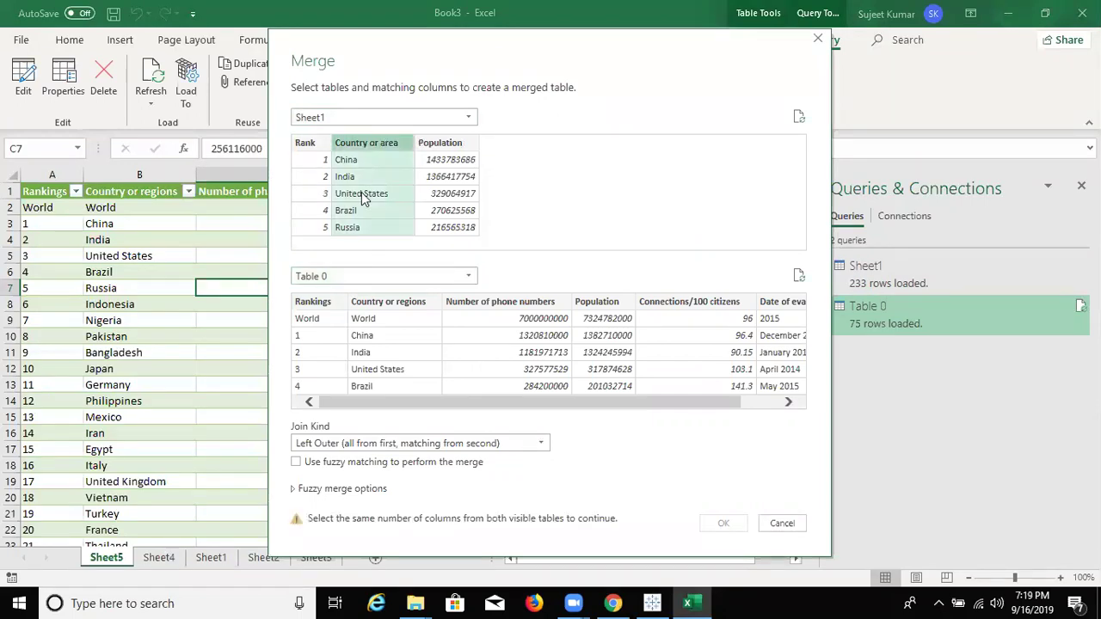
pyautogui.click(384, 306)
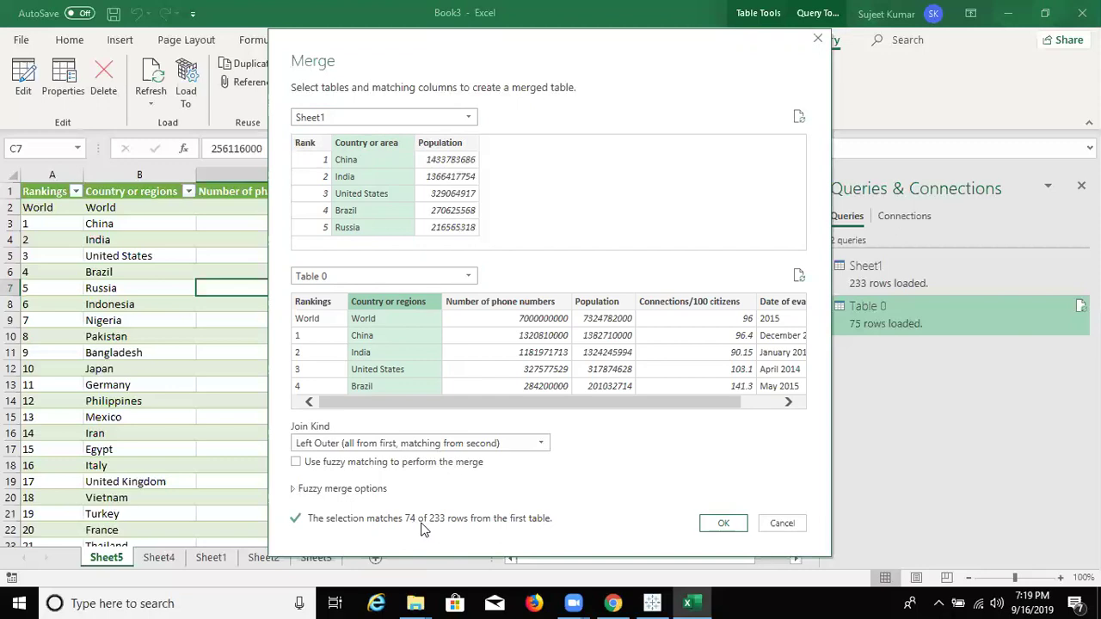
pyautogui.click(721, 524)
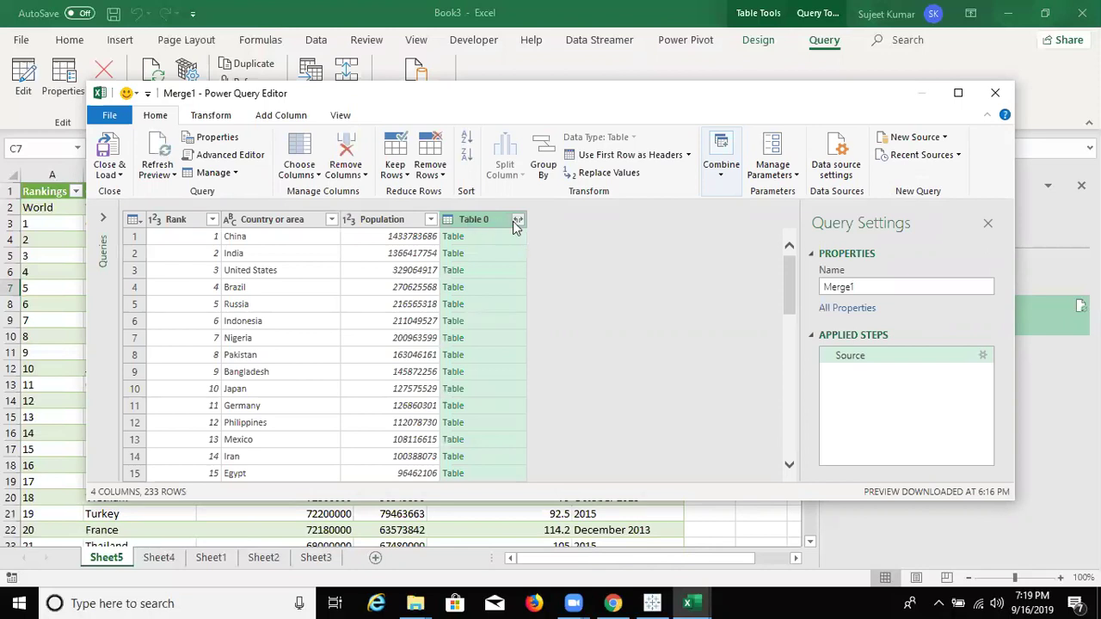
# Expand Table 0 in Merge1 keeping only Number of phone numbers and Date of evaluation
pyautogui.click(517, 220)
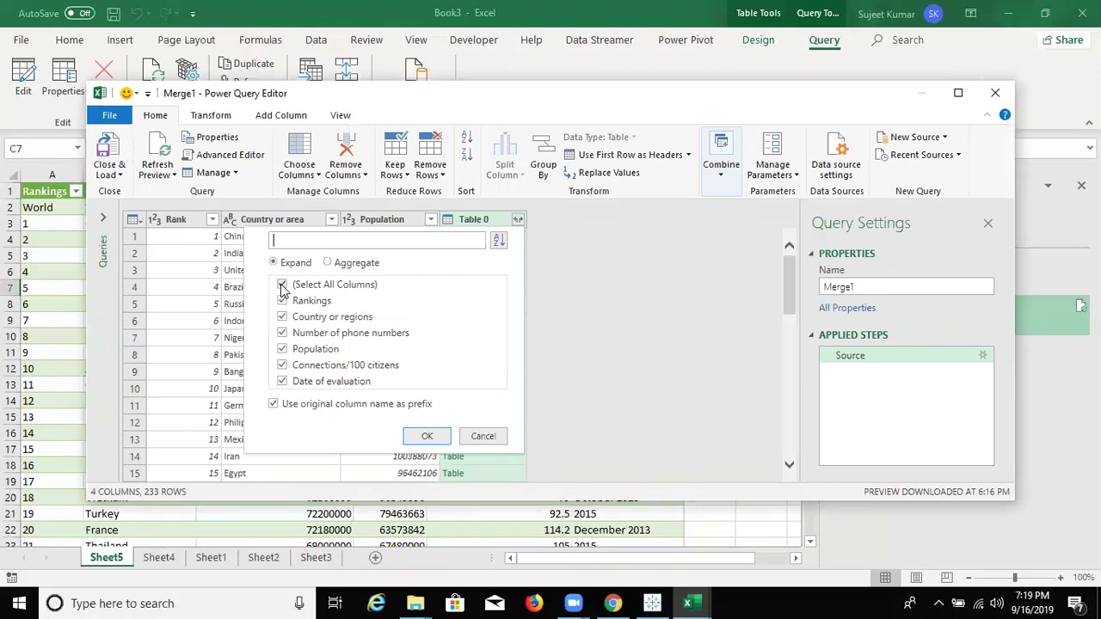
pyautogui.click(282, 284)
pyautogui.click(282, 333)
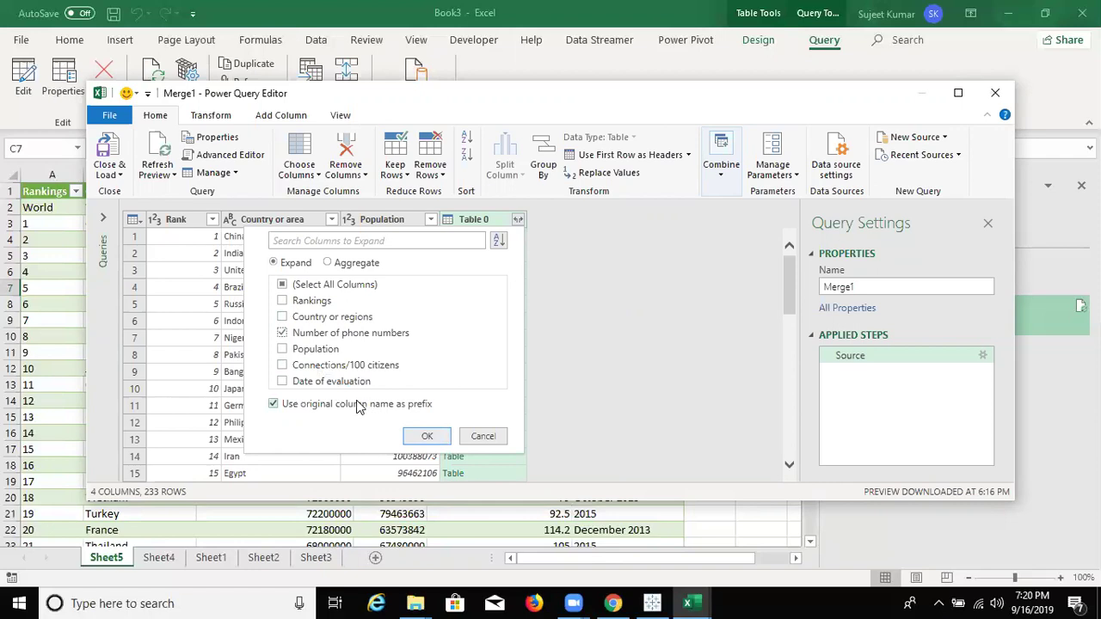
pyautogui.click(282, 382)
pyautogui.click(428, 438)
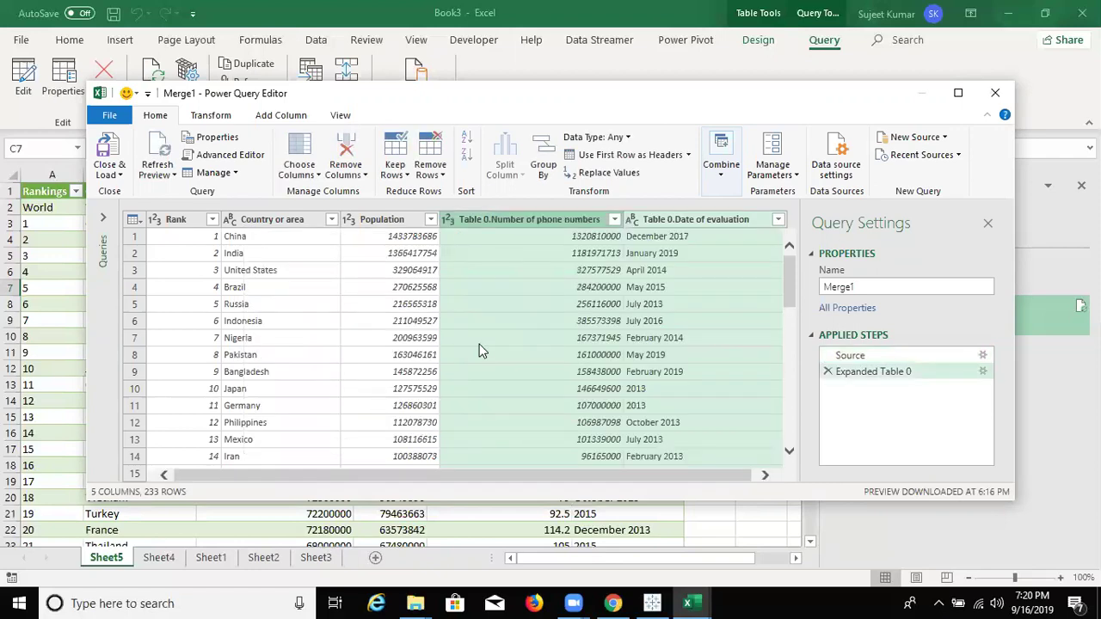
# Check the new phone and date values, then Close & Load Merge1 to Sheet6
pyautogui.click(575, 271)
pyautogui.click(654, 292)
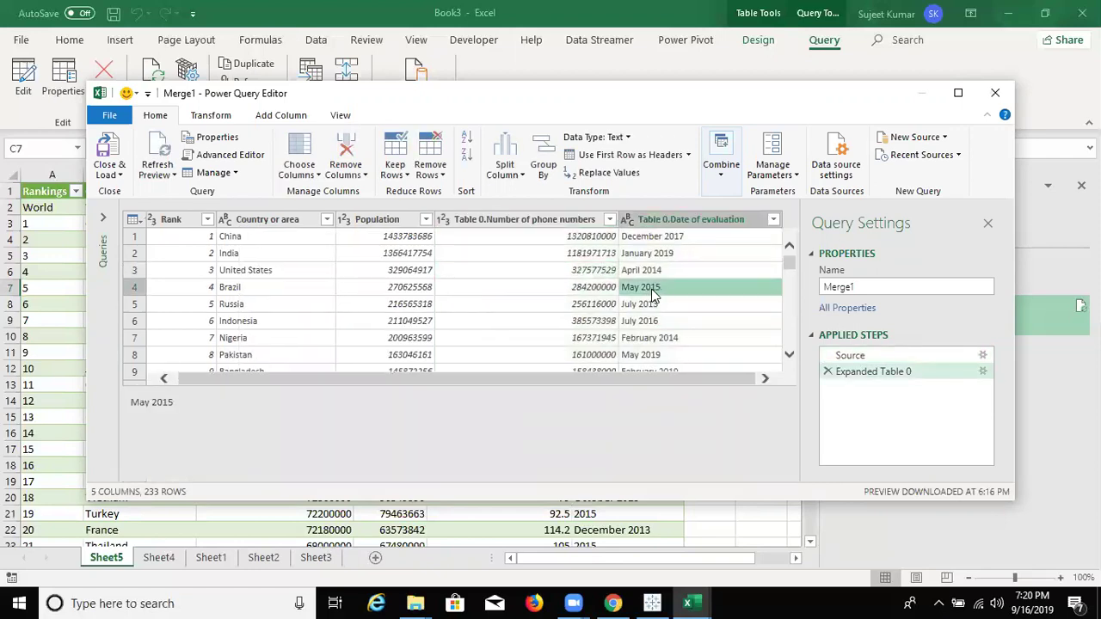
pyautogui.click(109, 153)
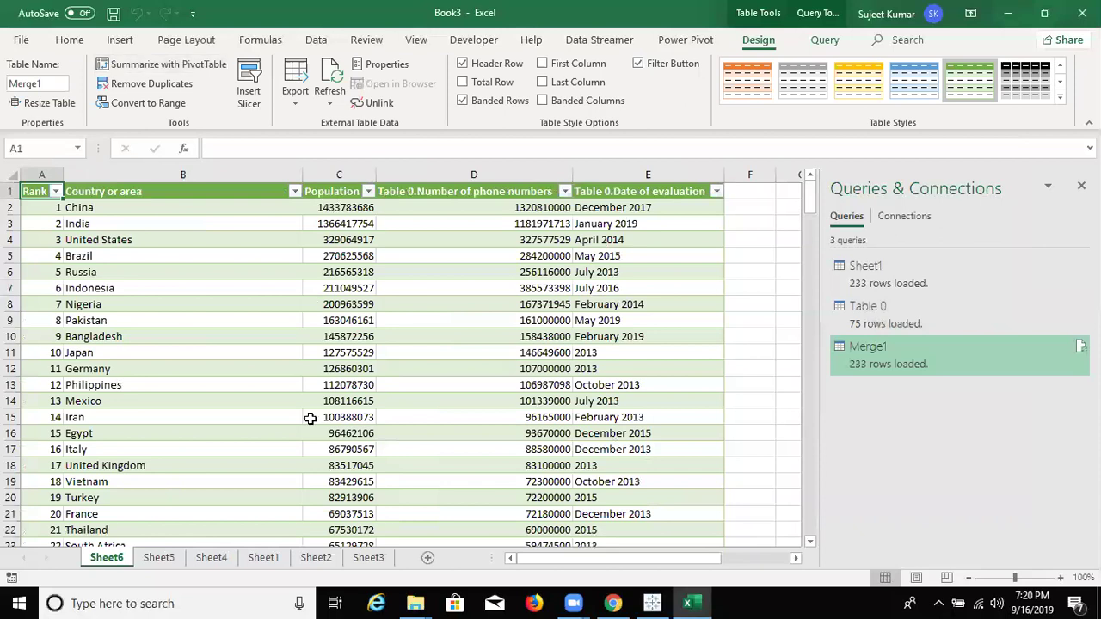
# Delete Sheet5 and Sheet4 together, confirming the permanent deletion
pyautogui.click(177, 564)
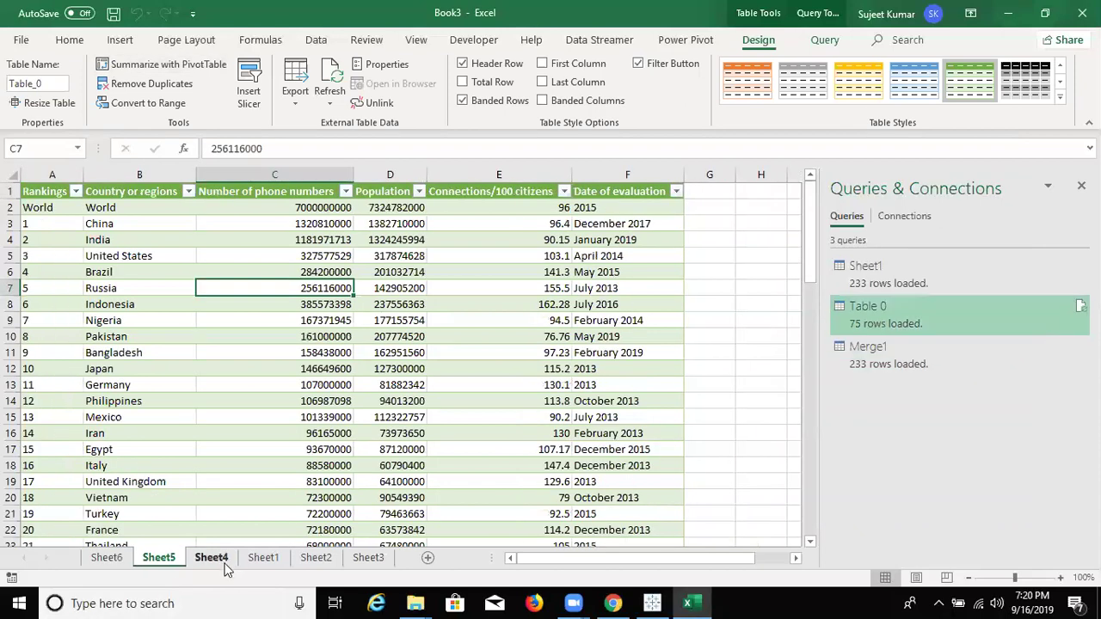
pyautogui.click(222, 564)
pyautogui.rightClick(225, 564)
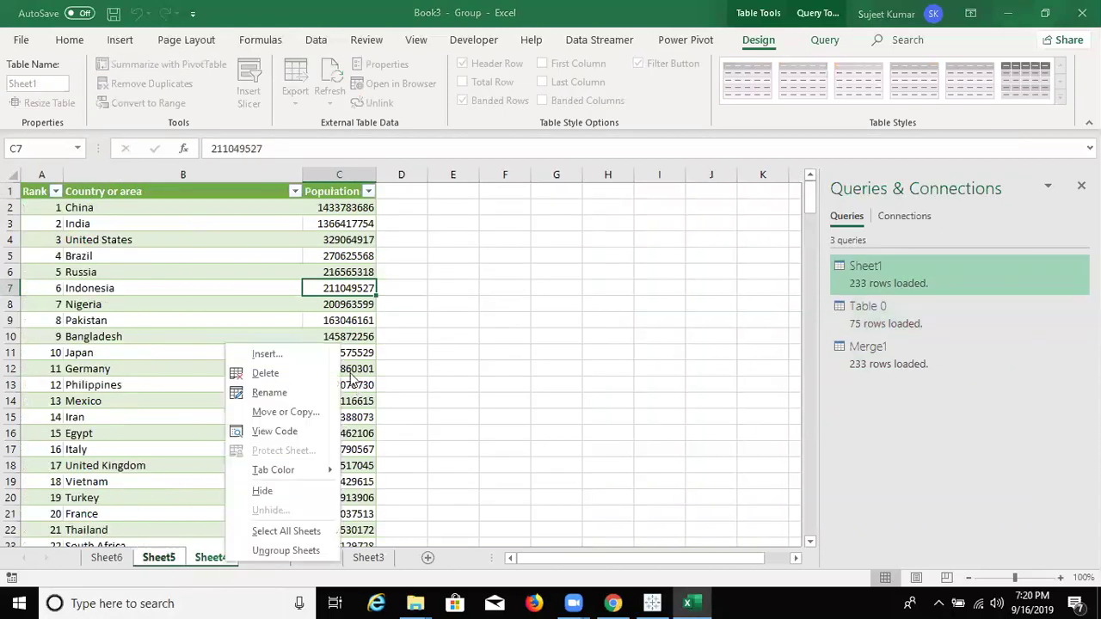
pyautogui.click(326, 379)
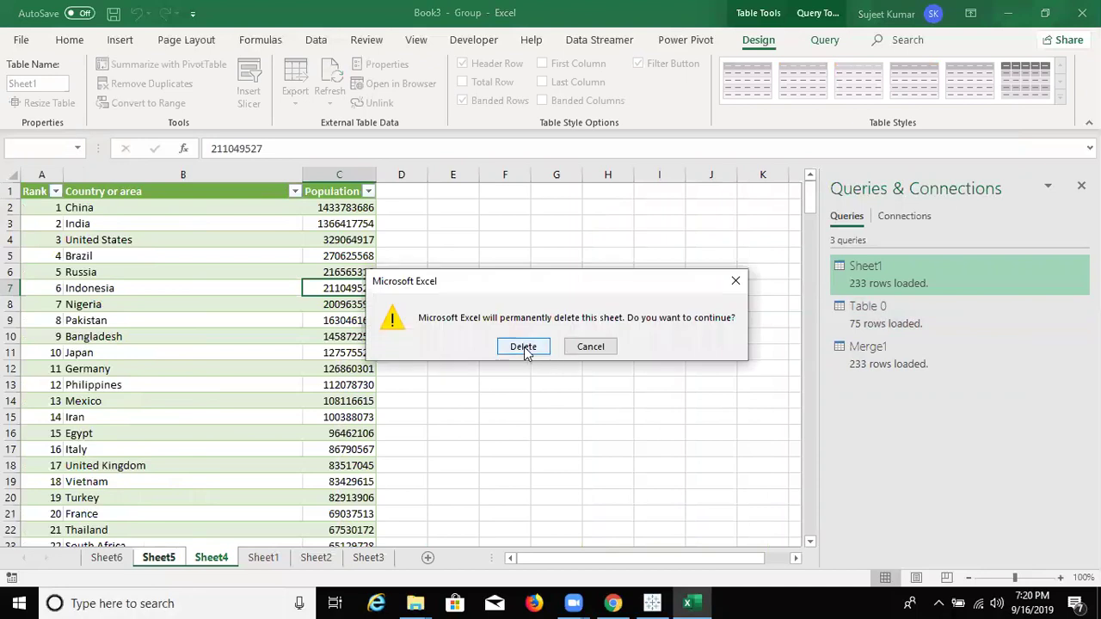
pyautogui.click(523, 346)
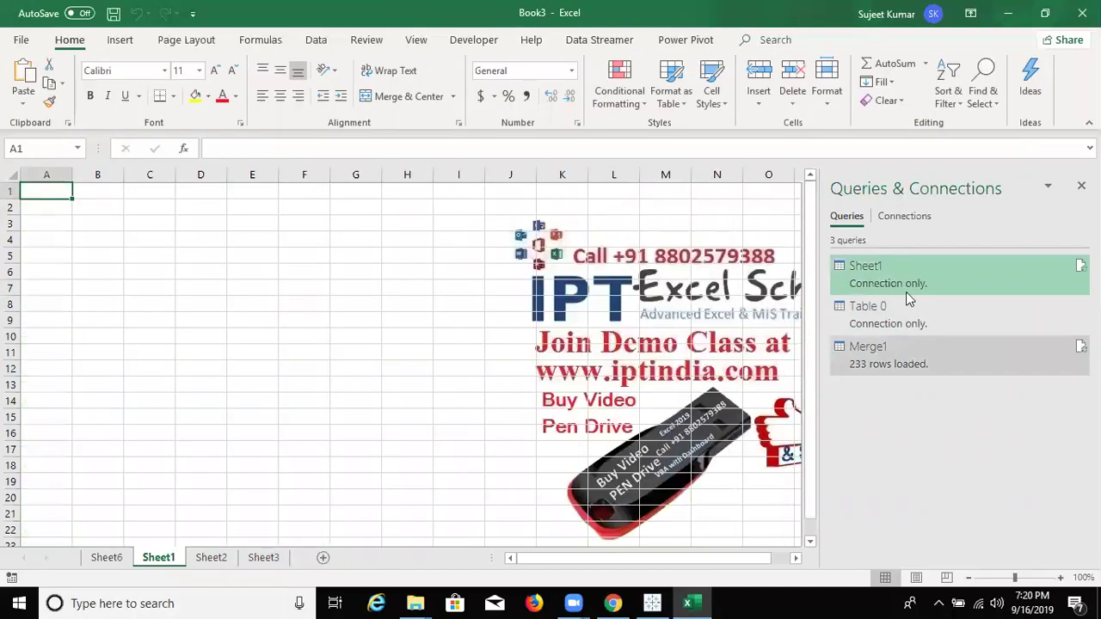
# Review the merged Sheet6 rows, close the Queries & Connections pane and minimise Excel with Win+D
pyautogui.click(105, 557)
pyautogui.moveTo(865, 265)
pyautogui.click(700, 301)
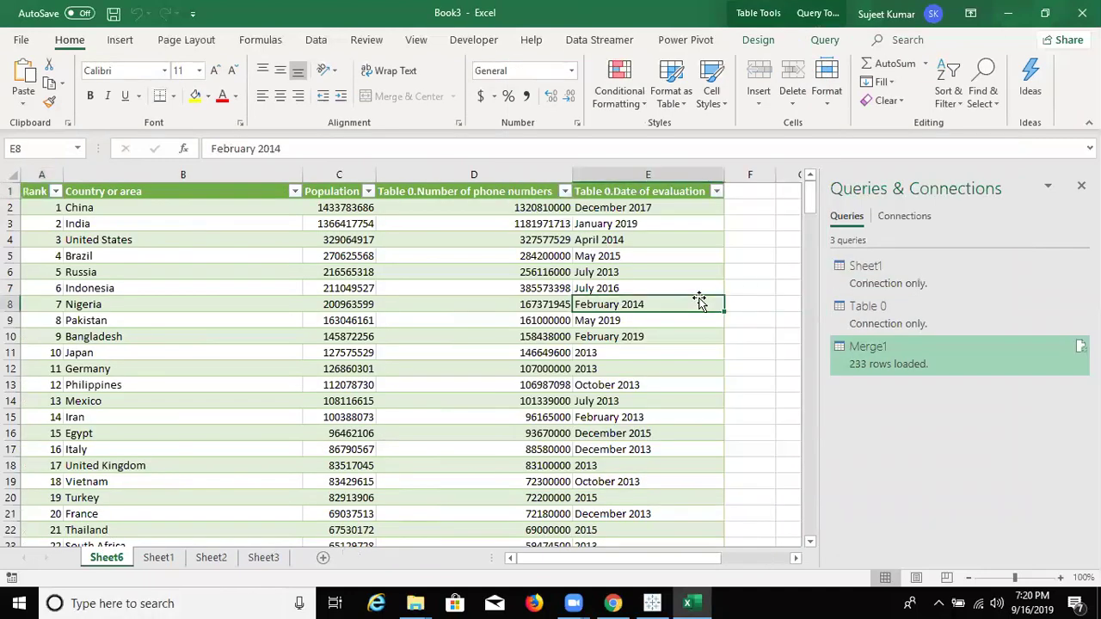
pyautogui.click(278, 399)
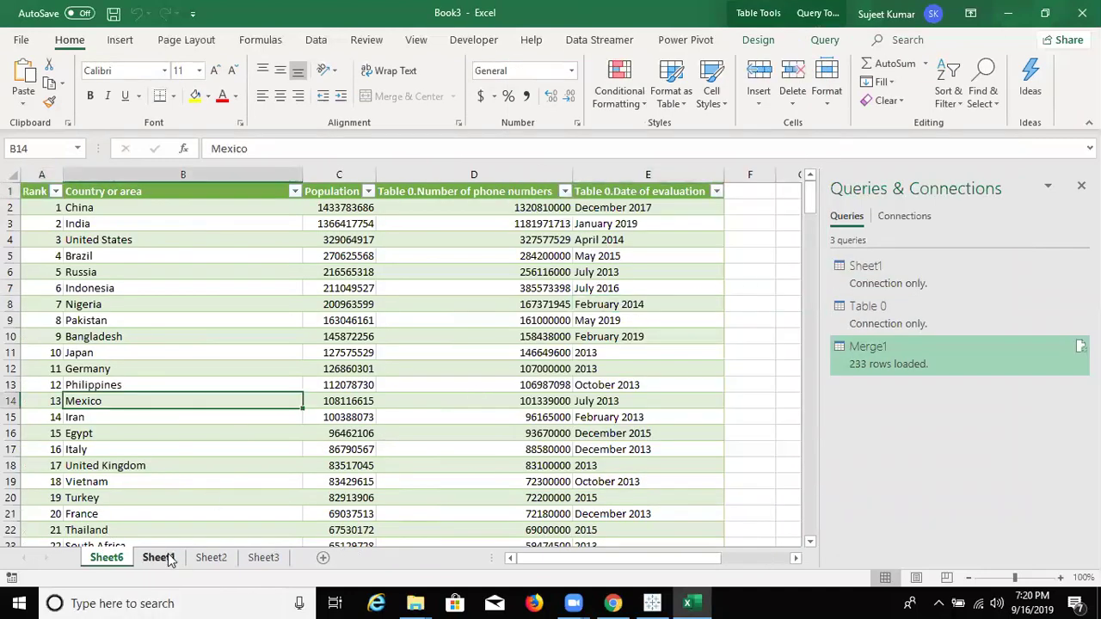
pyautogui.click(161, 557)
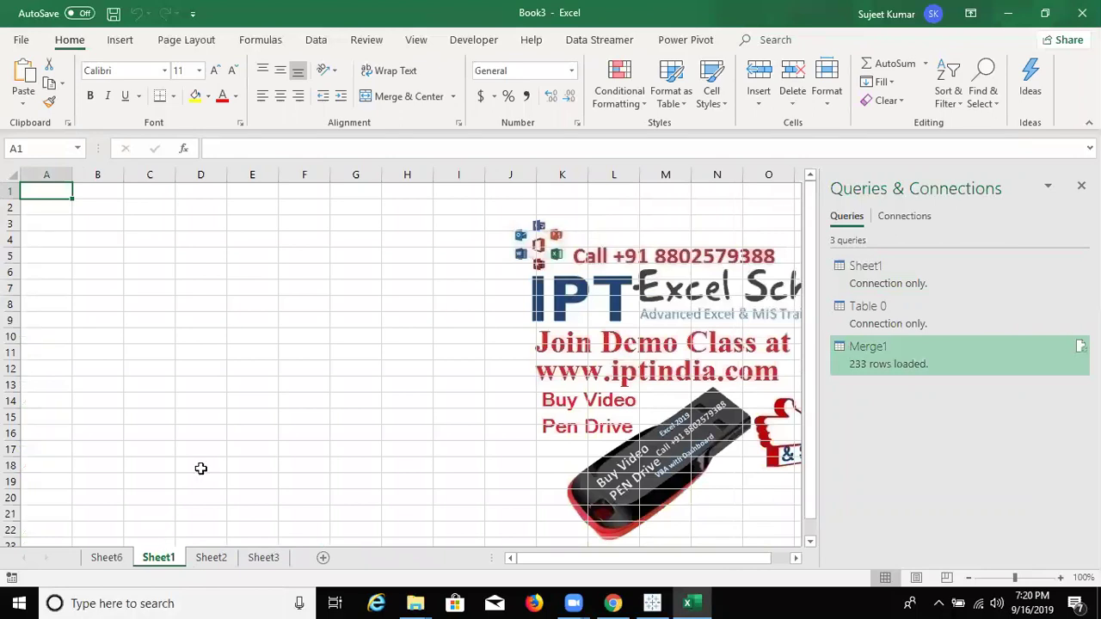
pyautogui.click(1081, 186)
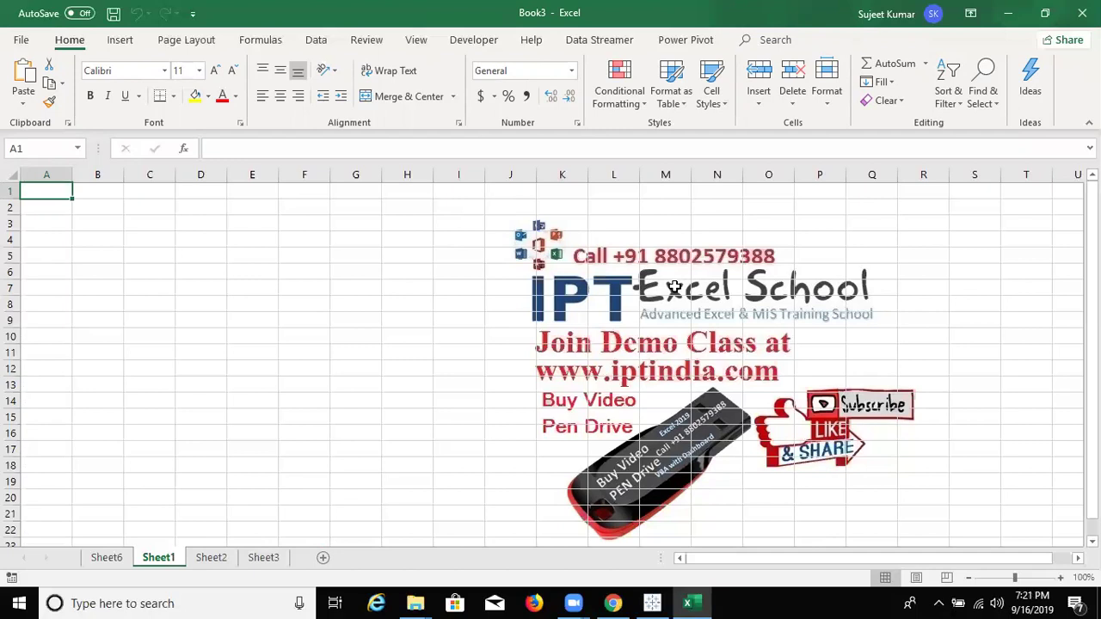
pyautogui.press('super+d')
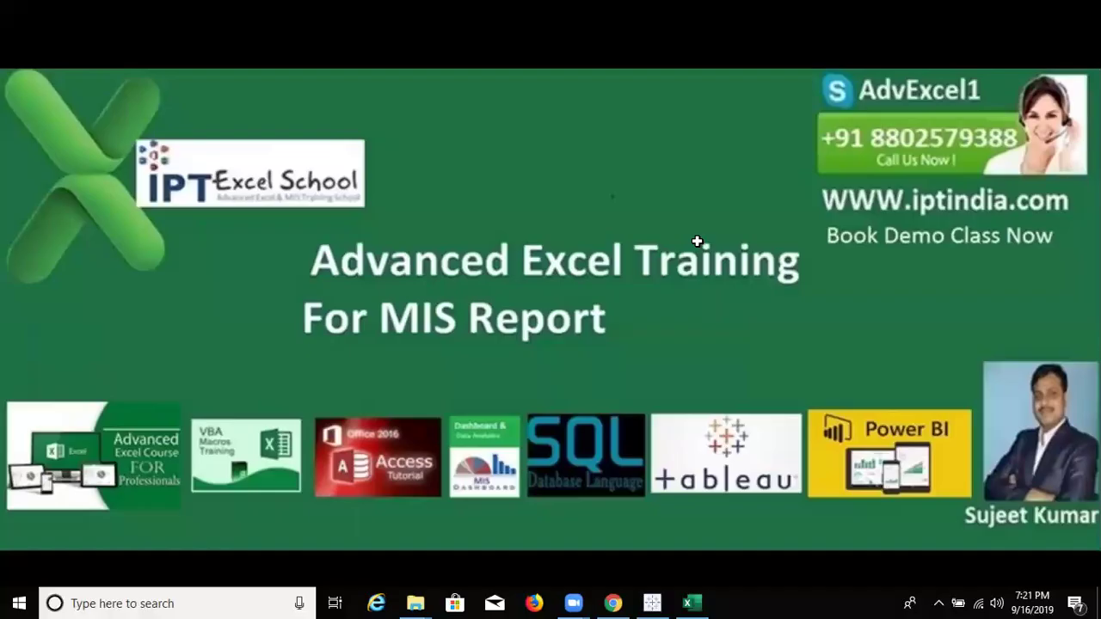